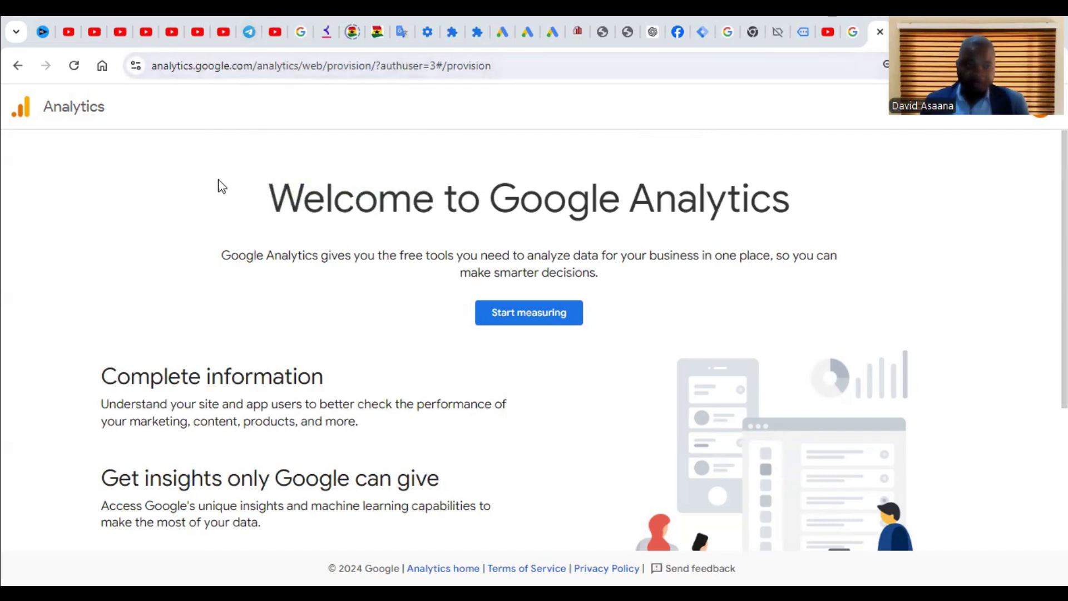
Step: Begin creating a new Analytics account from the Welcome to Google Analytics page
click(539, 318)
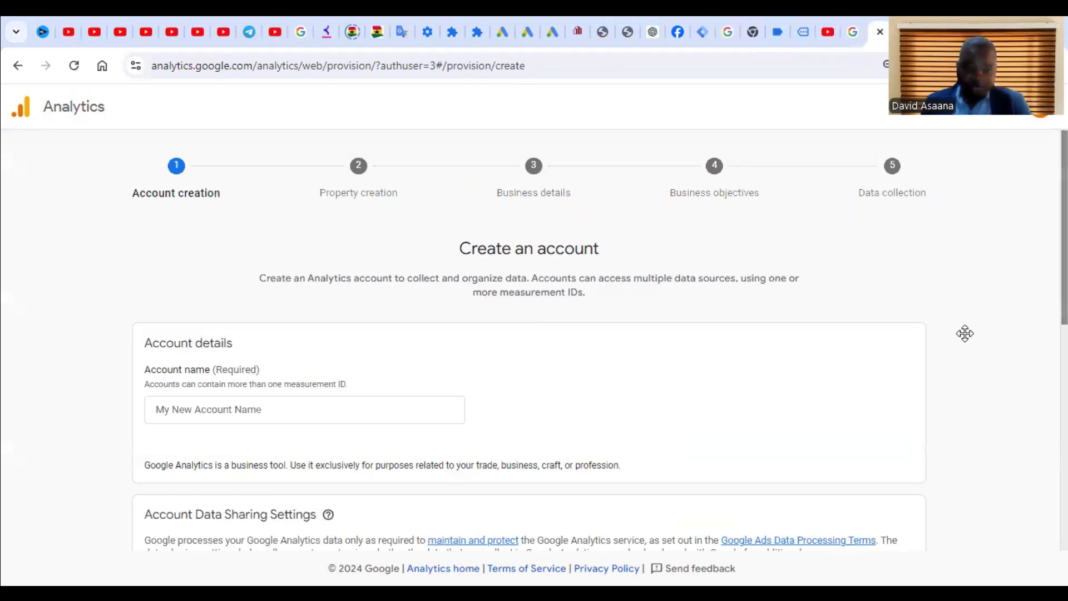
Step: Name the account Colmak Construction, enable sharing with Google products & services, and continue
scroll(236, 380, down, 2)
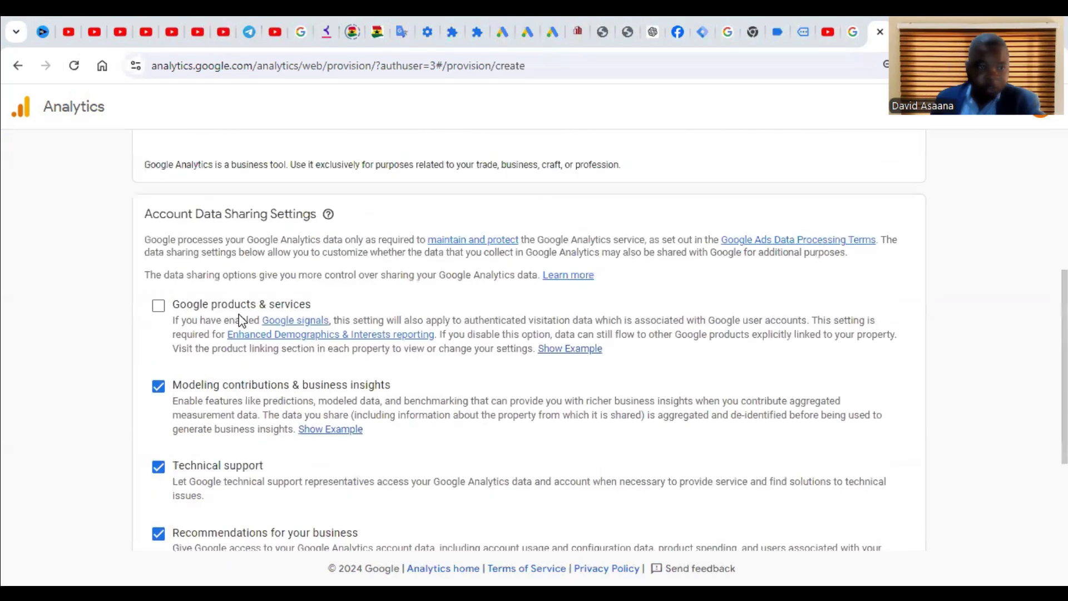
scroll(241, 317, up, 4)
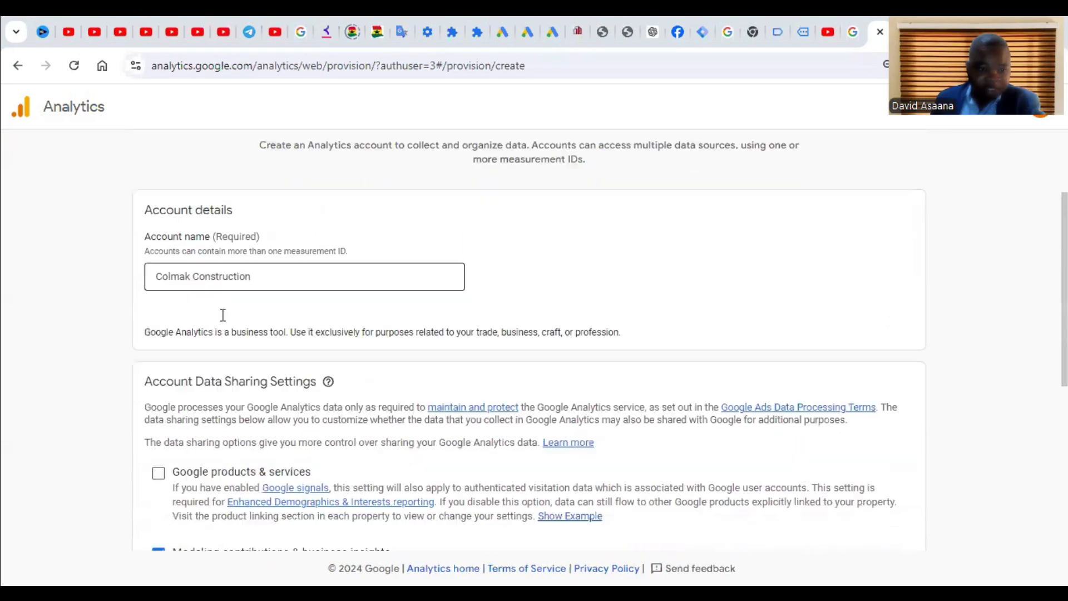
scroll(222, 312, down, 3)
click(154, 358)
scroll(195, 377, down, 4)
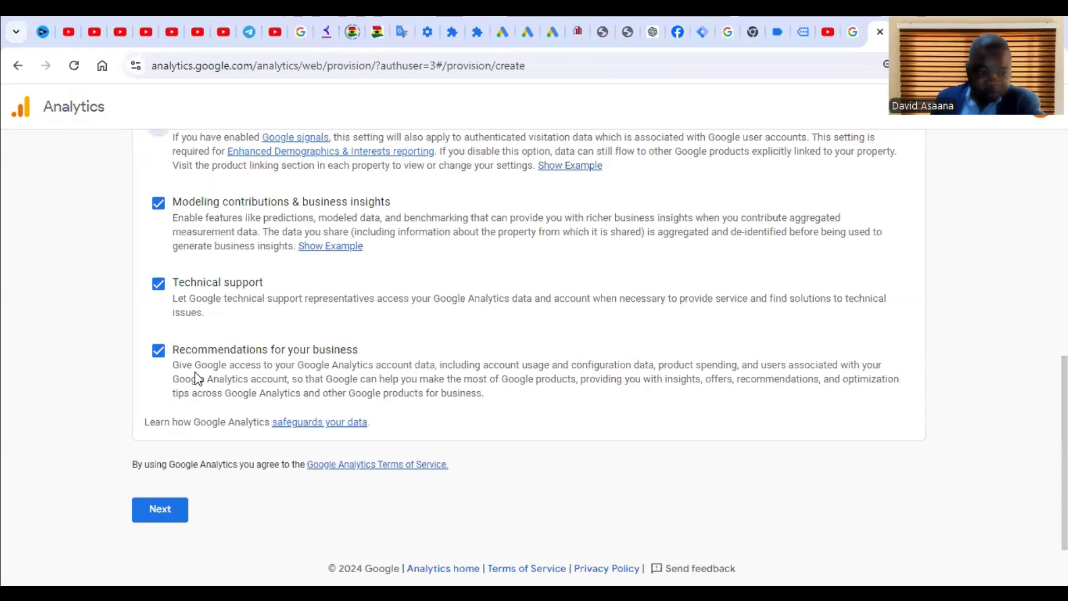
click(168, 516)
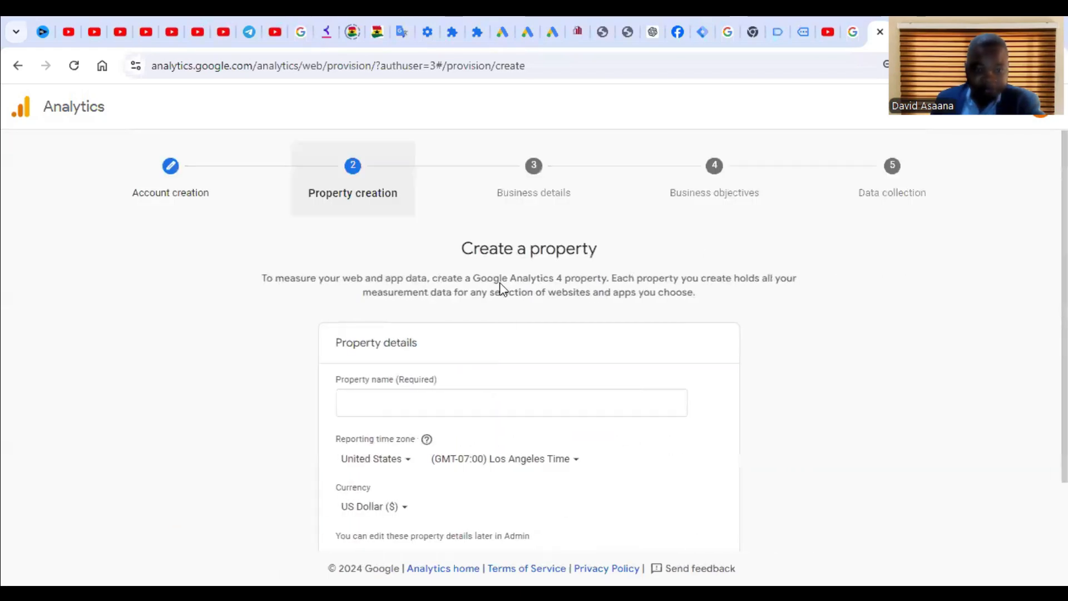
Step: Create property Colmak construction in Toronto time with Canadian Dollar, as a small Real Estate business
scroll(508, 327, down, 2)
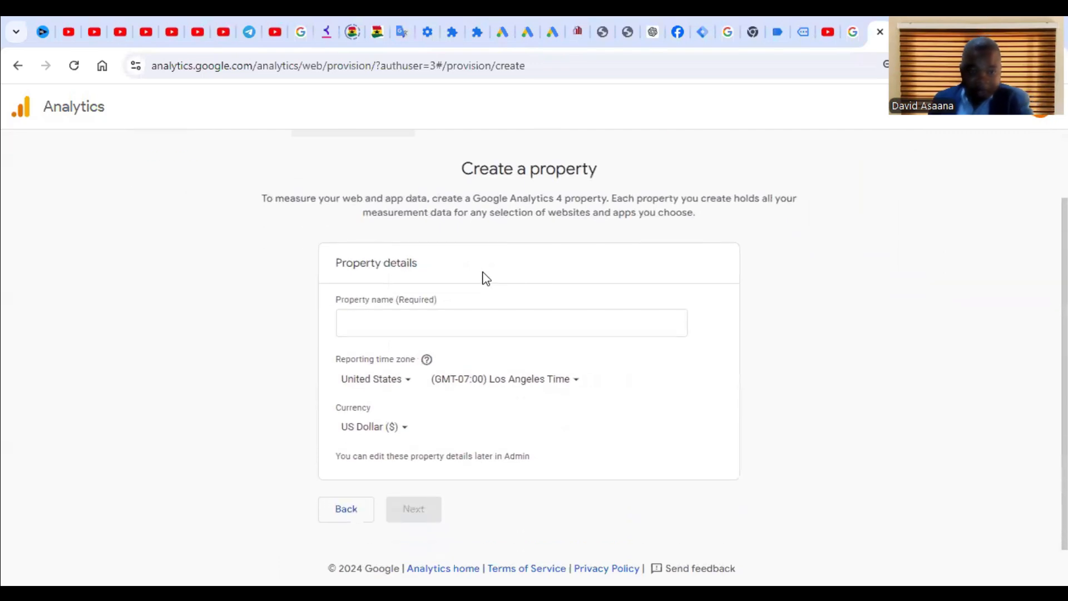
right_click(432, 321)
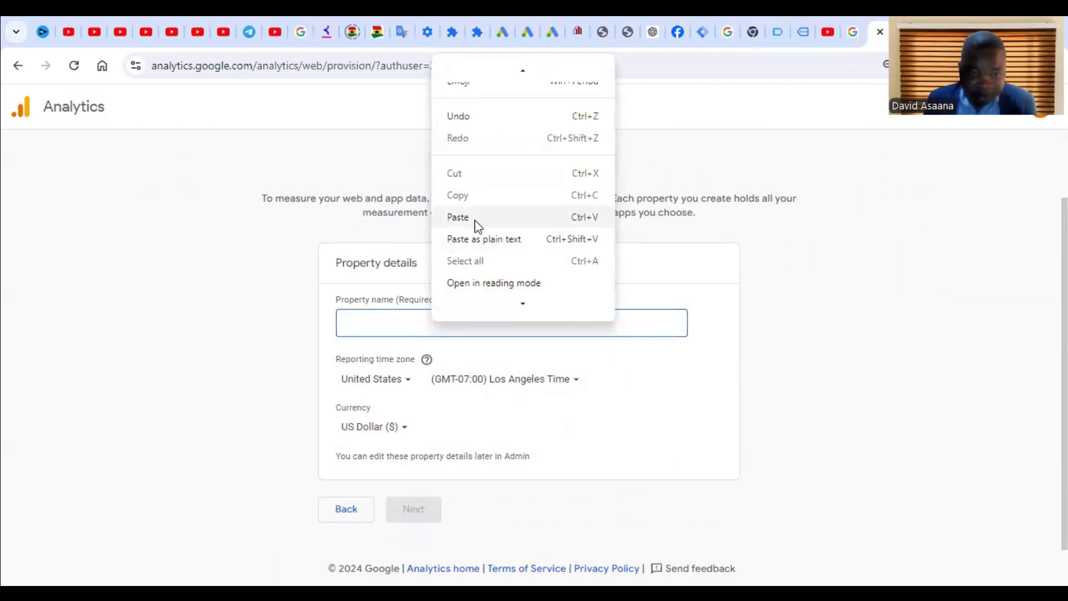
click(458, 217)
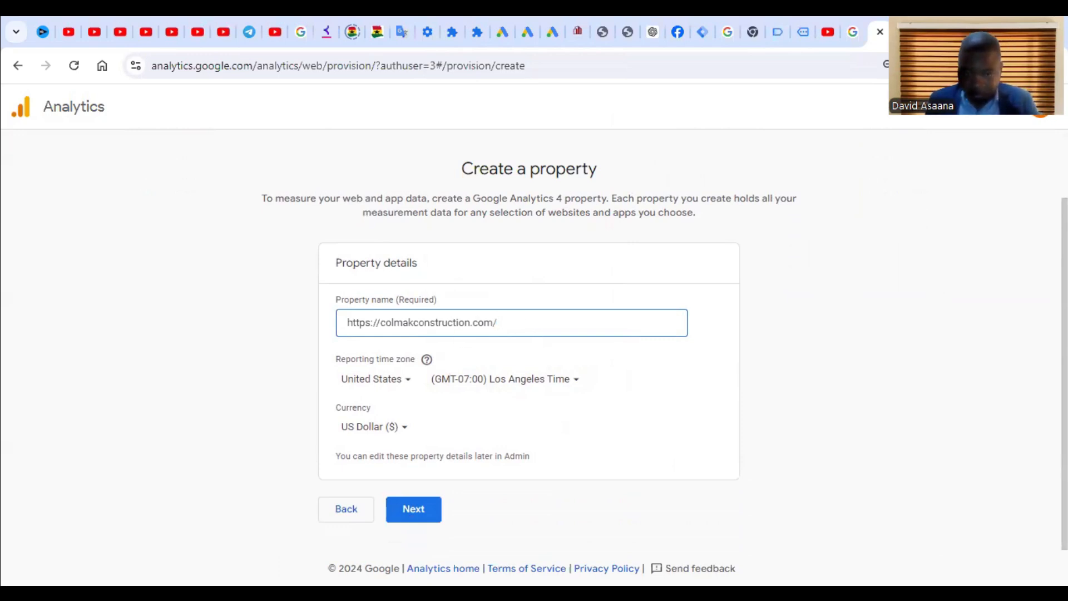
click(841, 427)
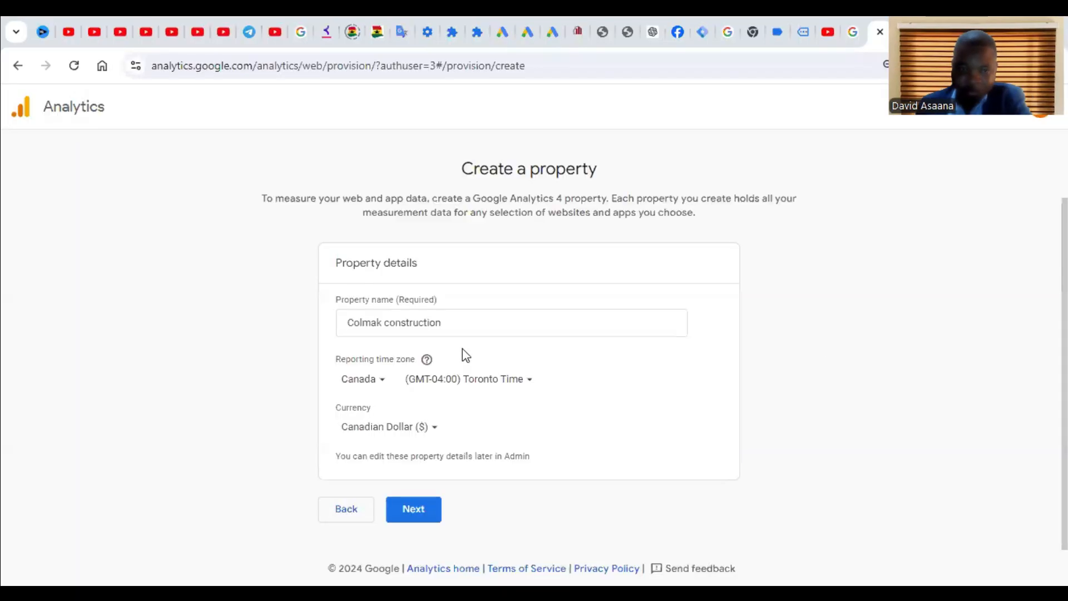
click(470, 315)
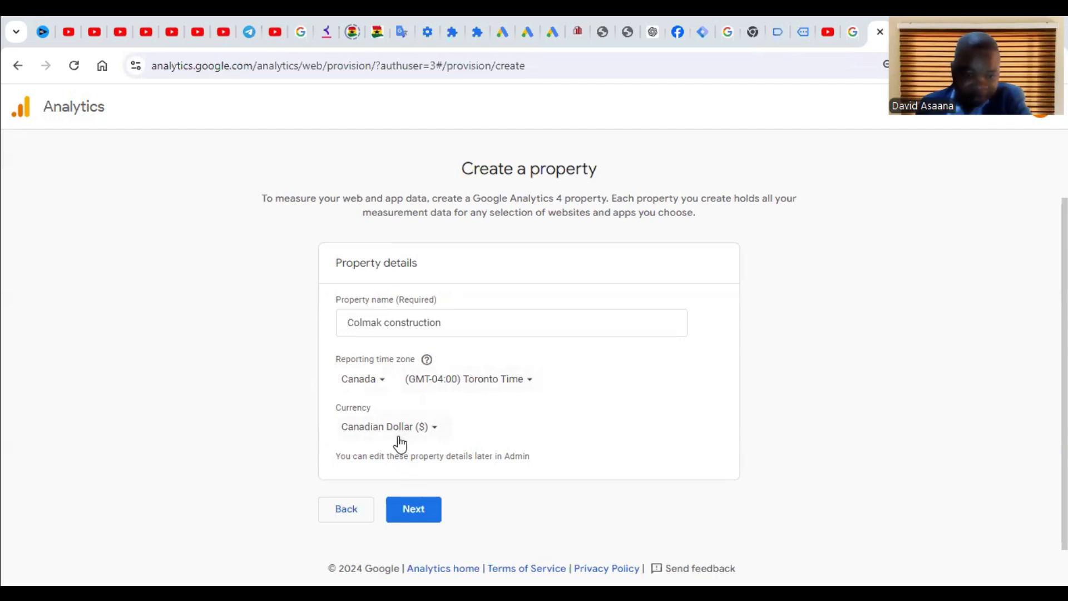
click(417, 520)
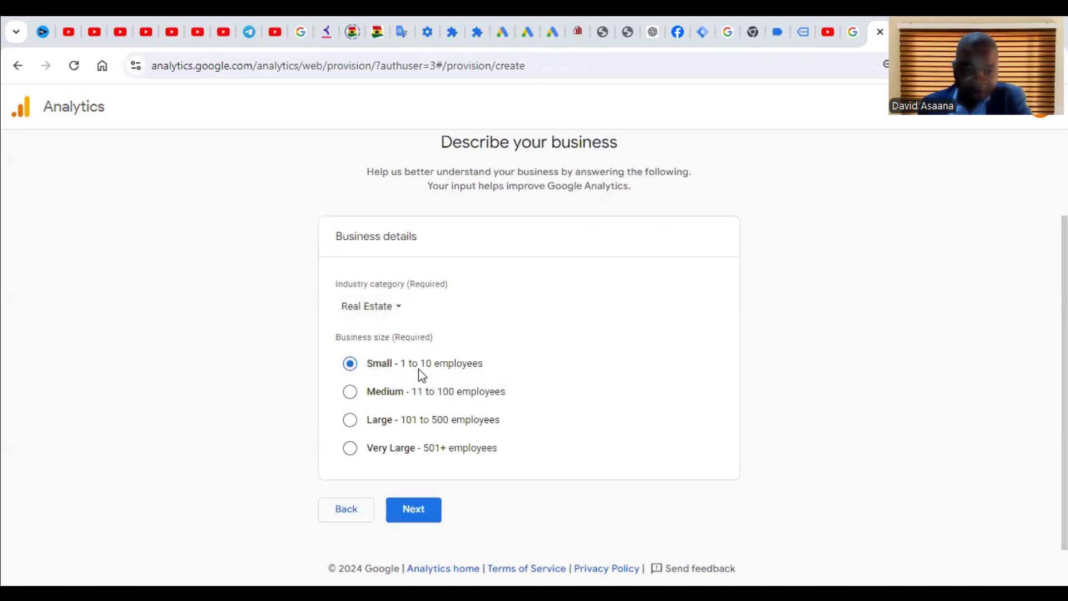
click(417, 510)
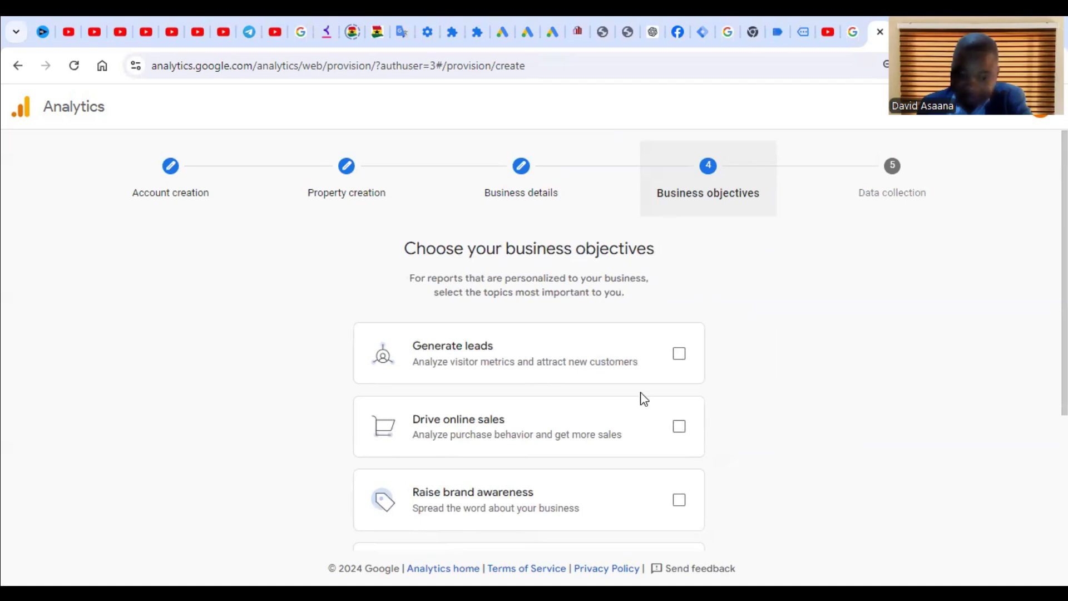
Step: Tick Generate leads, Drive online sales, Raise brand awareness and Examine user behavior, then try Get baseline reports
scroll(603, 449, down, 2)
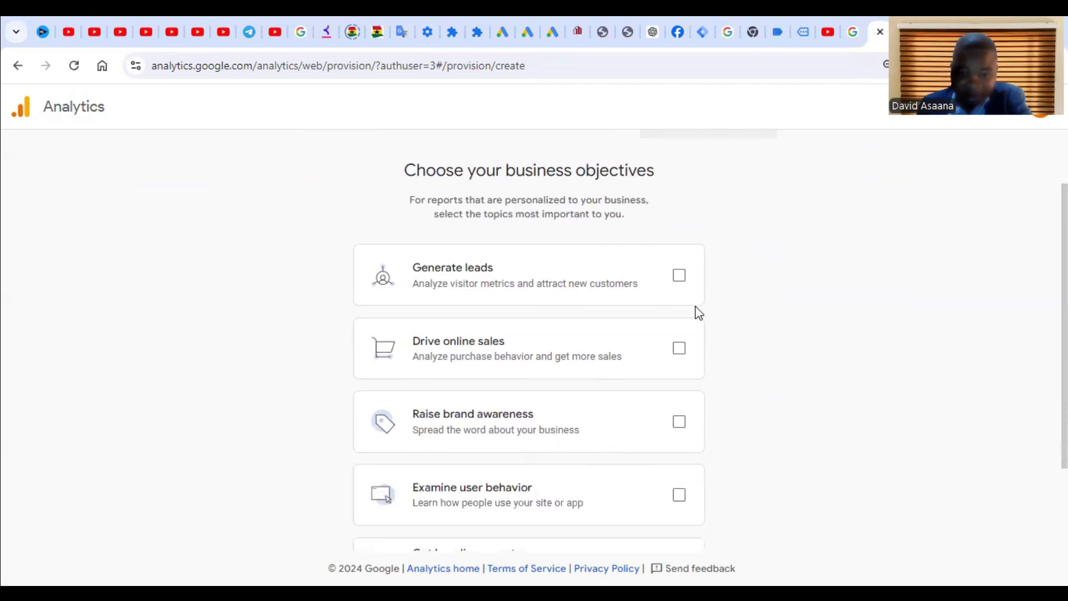
click(680, 278)
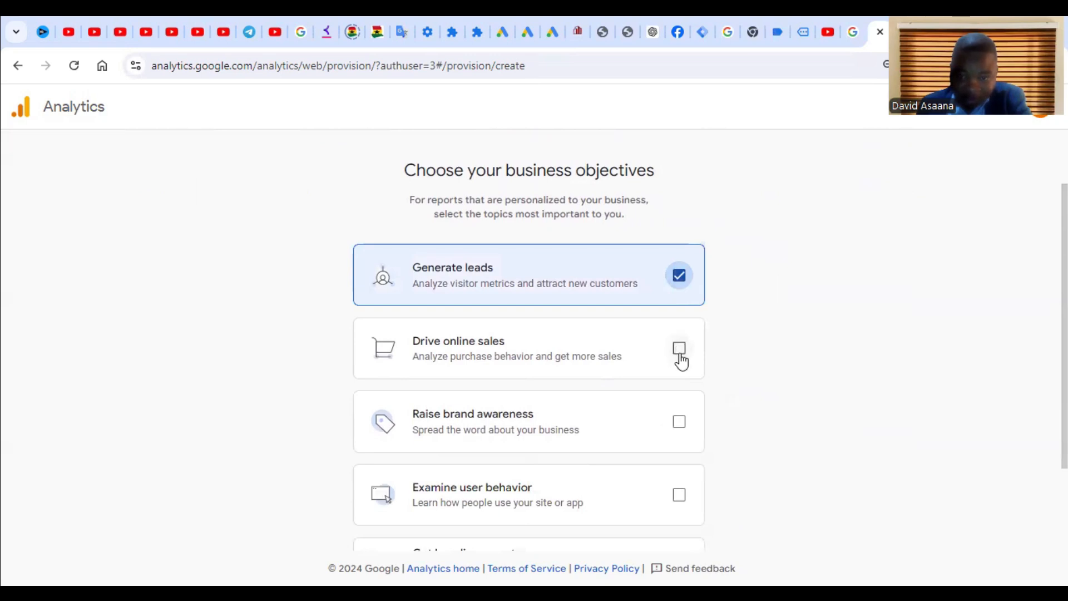
click(679, 351)
click(679, 423)
scroll(451, 328, down, 2)
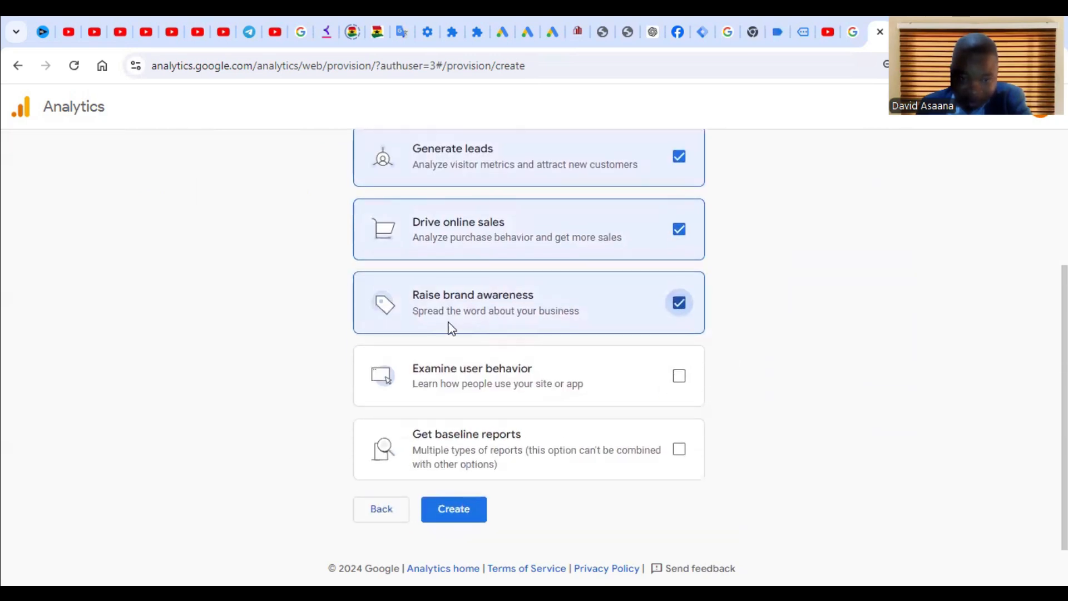
click(679, 376)
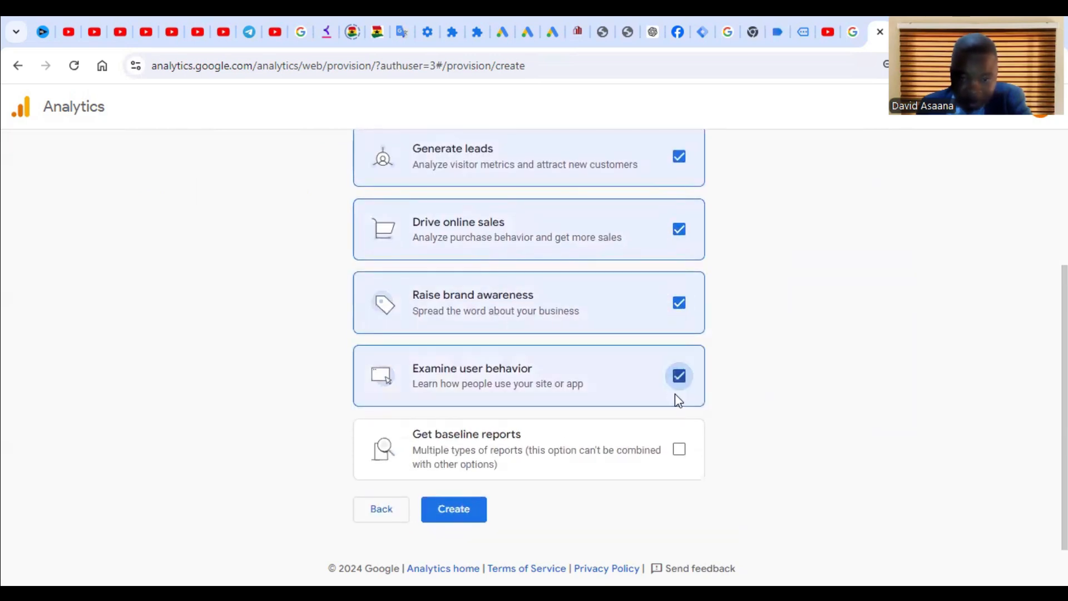
click(679, 449)
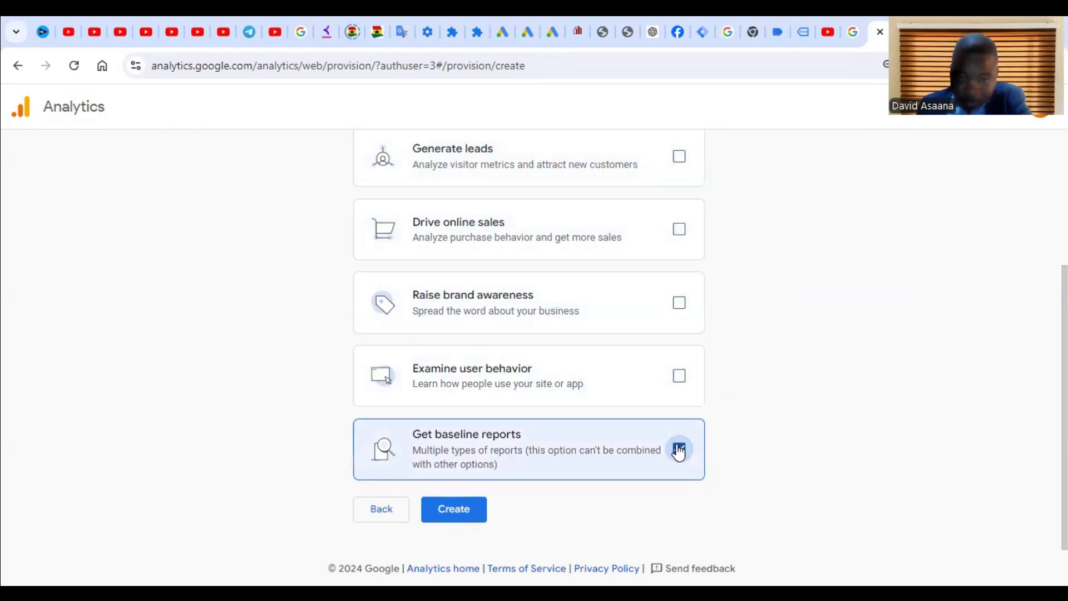
Step: Reselect the four objectives instead of Get baseline reports and submit the account creation
click(681, 158)
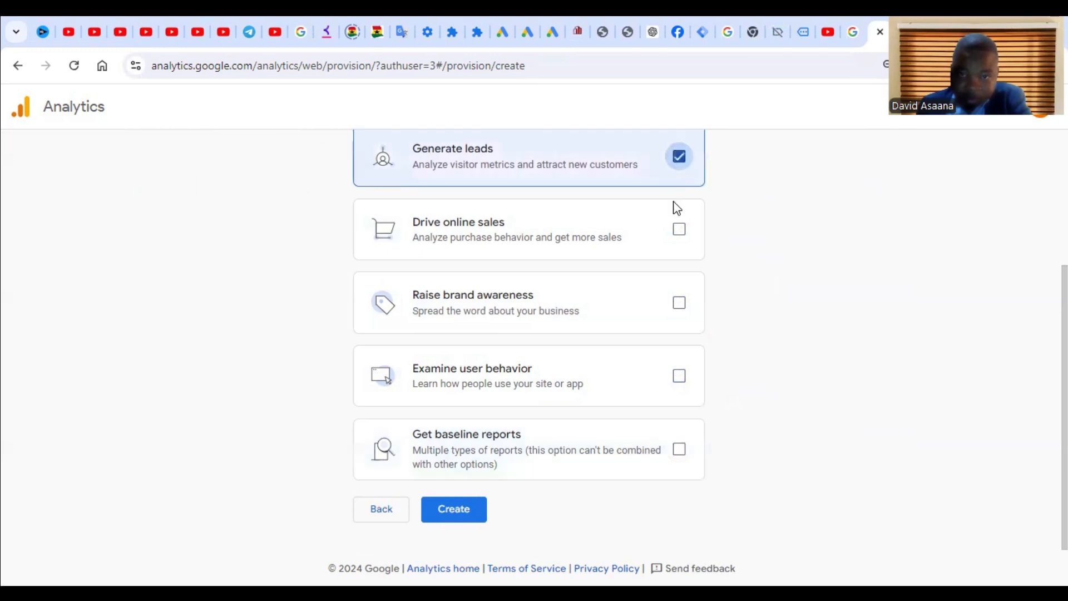
click(680, 230)
click(684, 303)
click(679, 376)
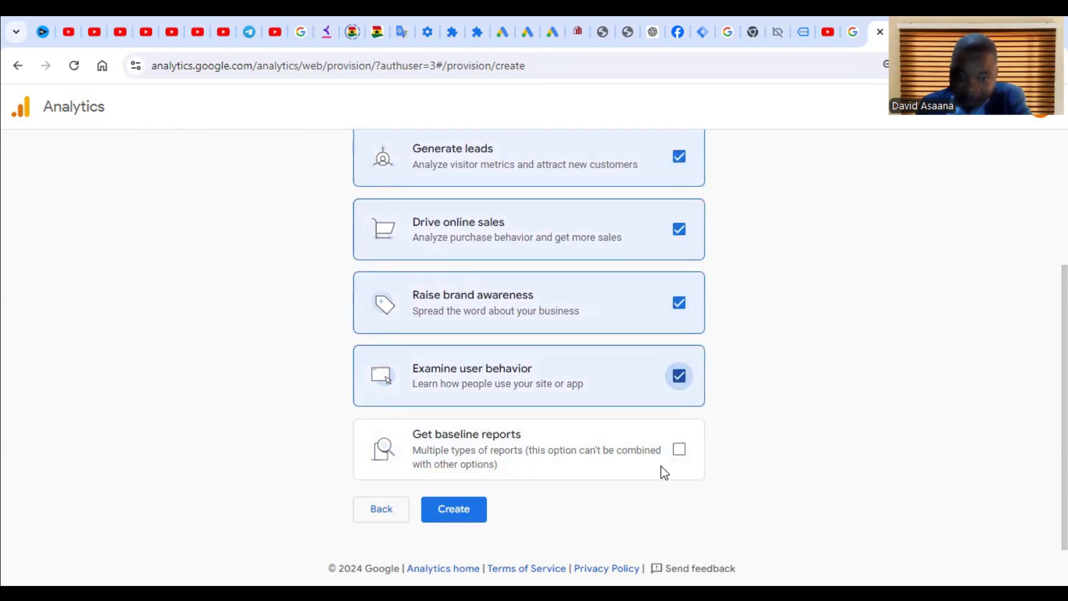
scroll(526, 298, up, 1)
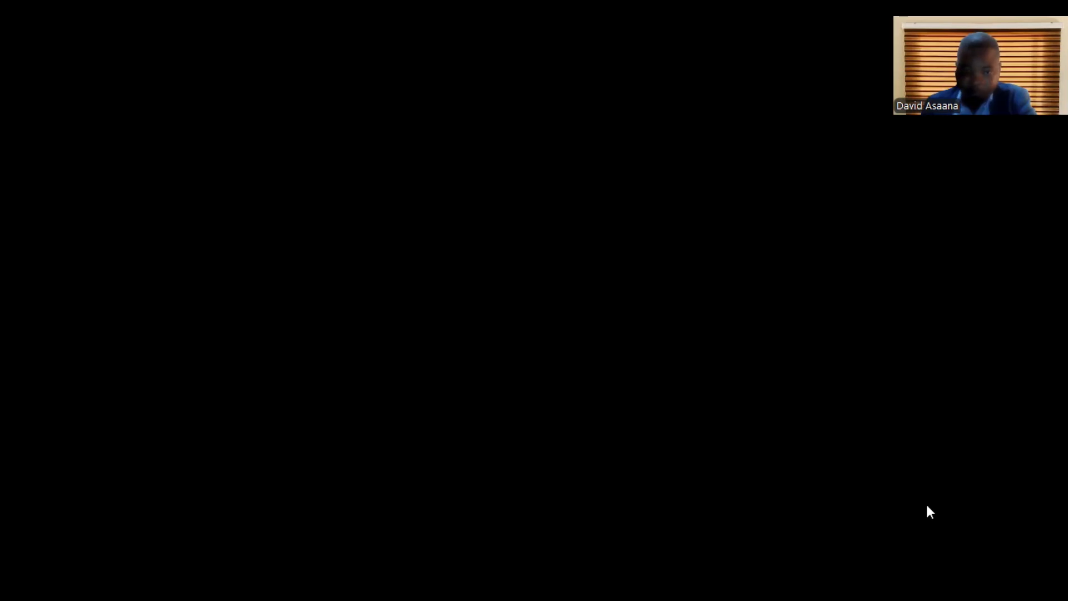
scroll(591, 461, down, 1)
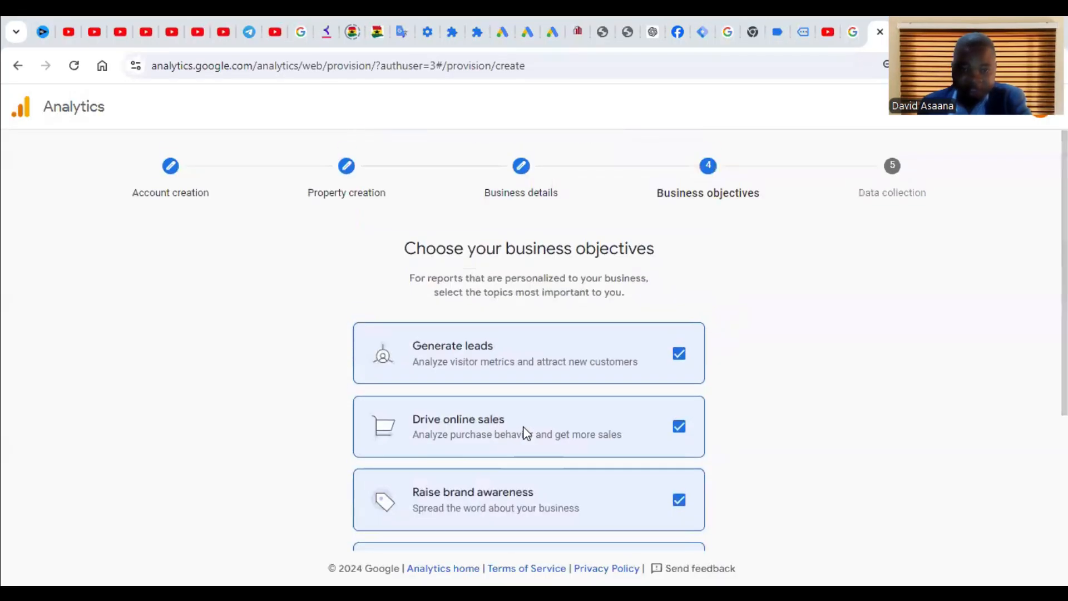
scroll(525, 433, down, 5)
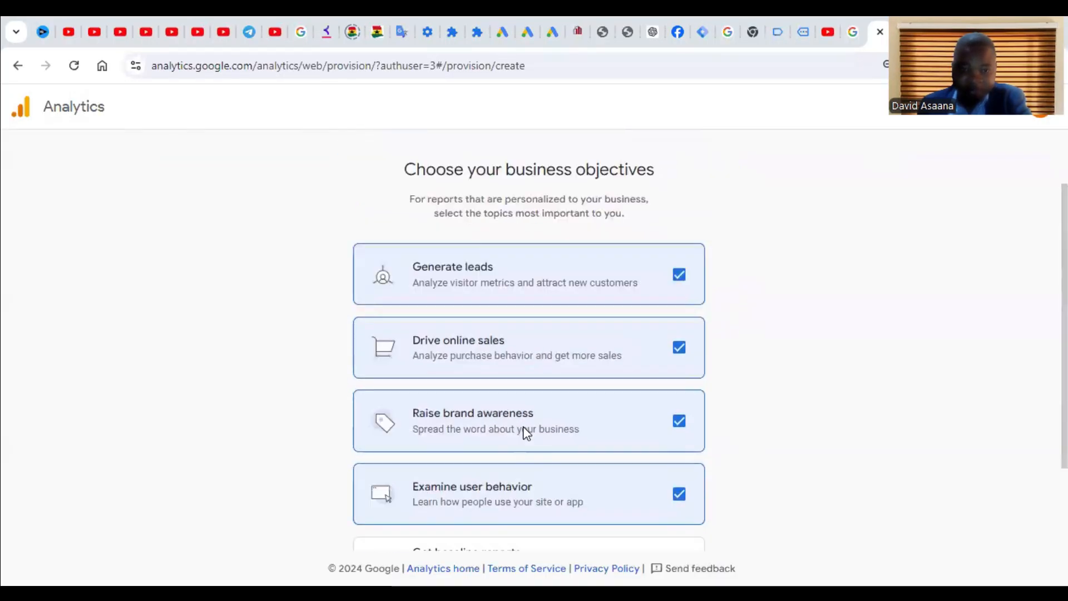
click(478, 510)
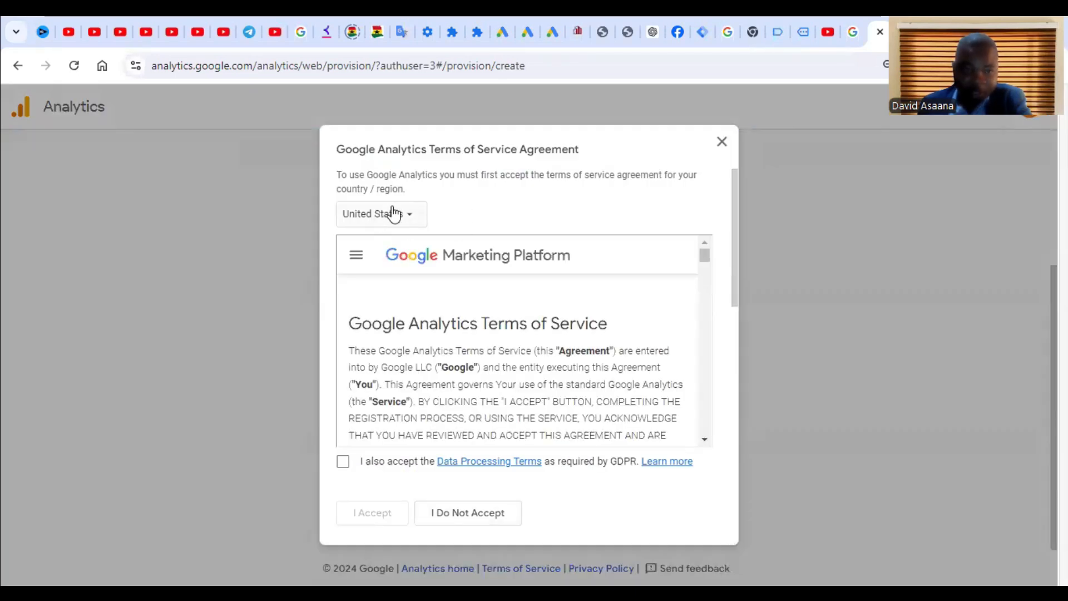
Step: Accept the Terms of Service for Canada, including the GDPR and controller data protection terms
click(374, 213)
click(298, 276)
click(343, 462)
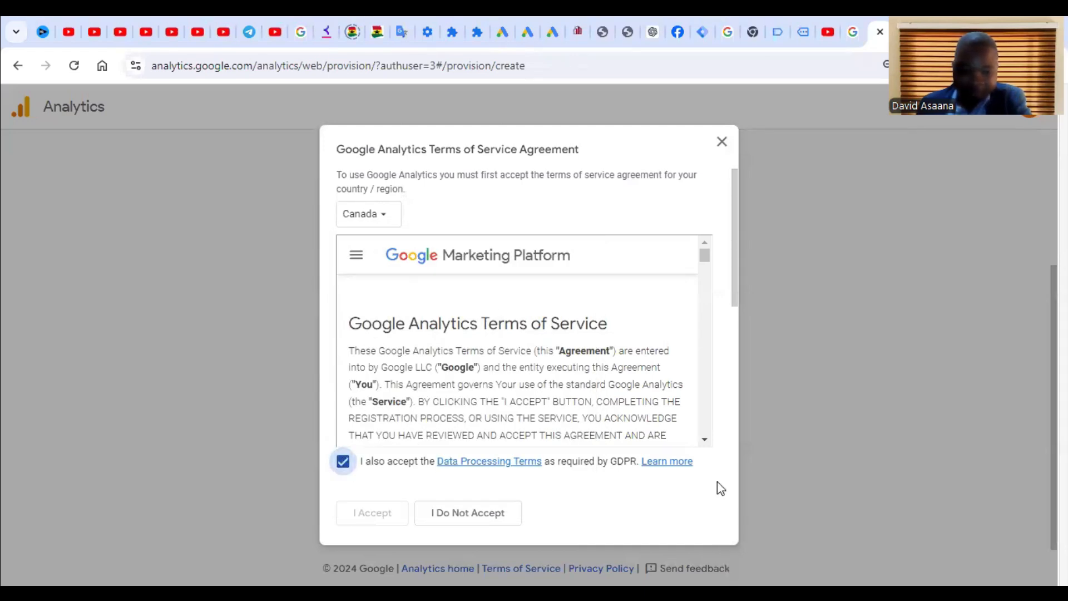
scroll(612, 490, down, 10)
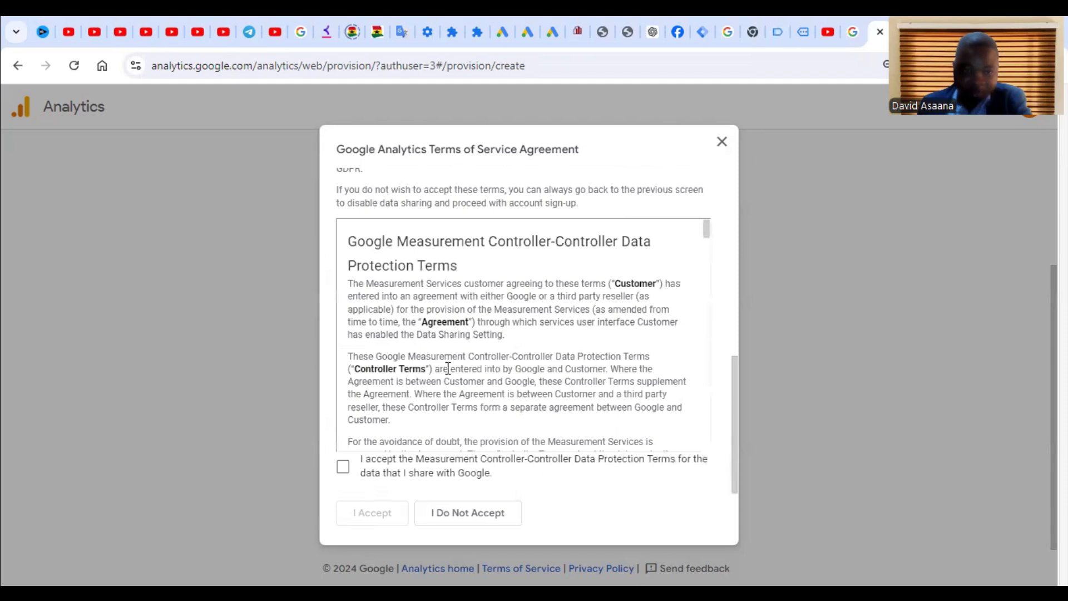
scroll(455, 363, up, 4)
scroll(453, 363, down, 8)
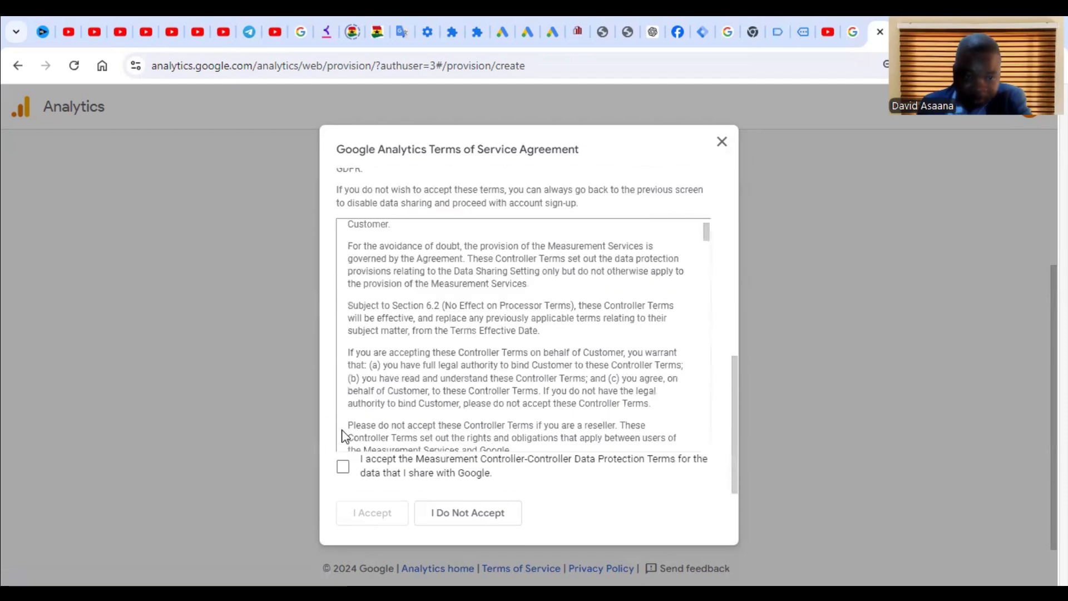
click(342, 470)
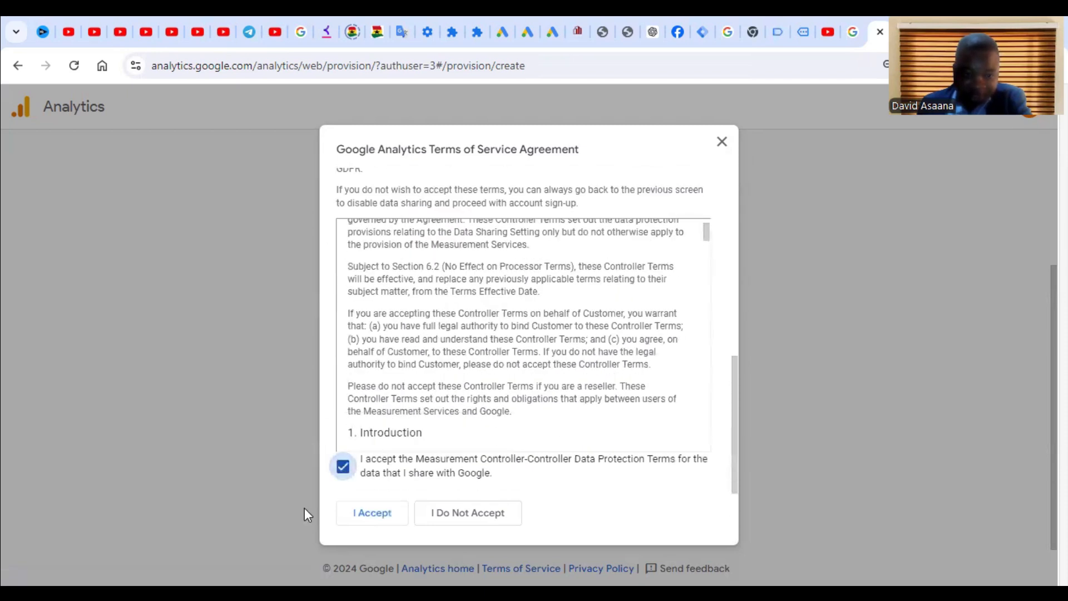
click(372, 515)
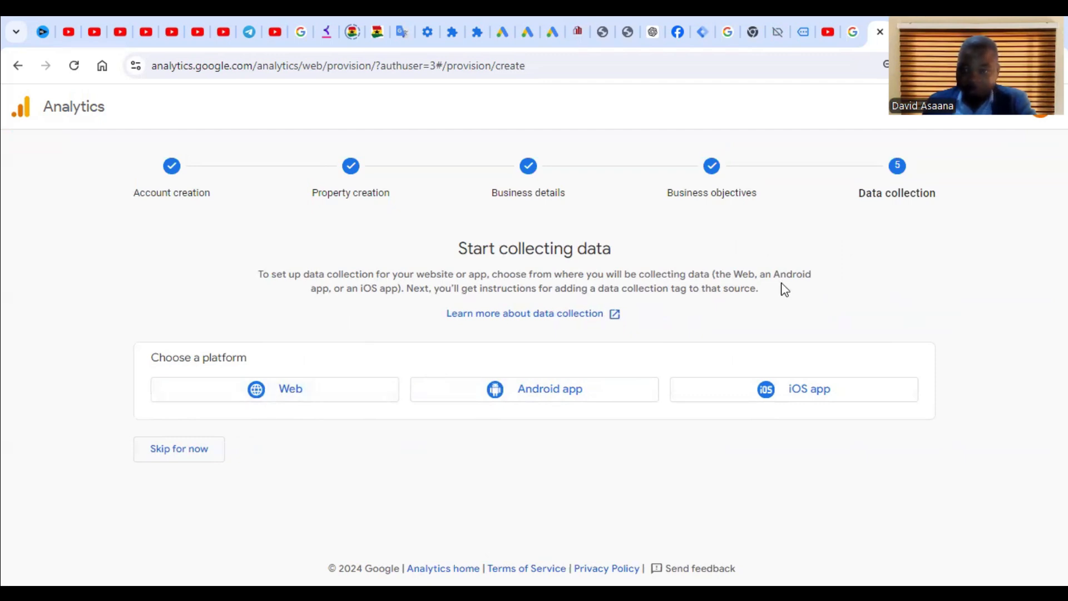
click(337, 395)
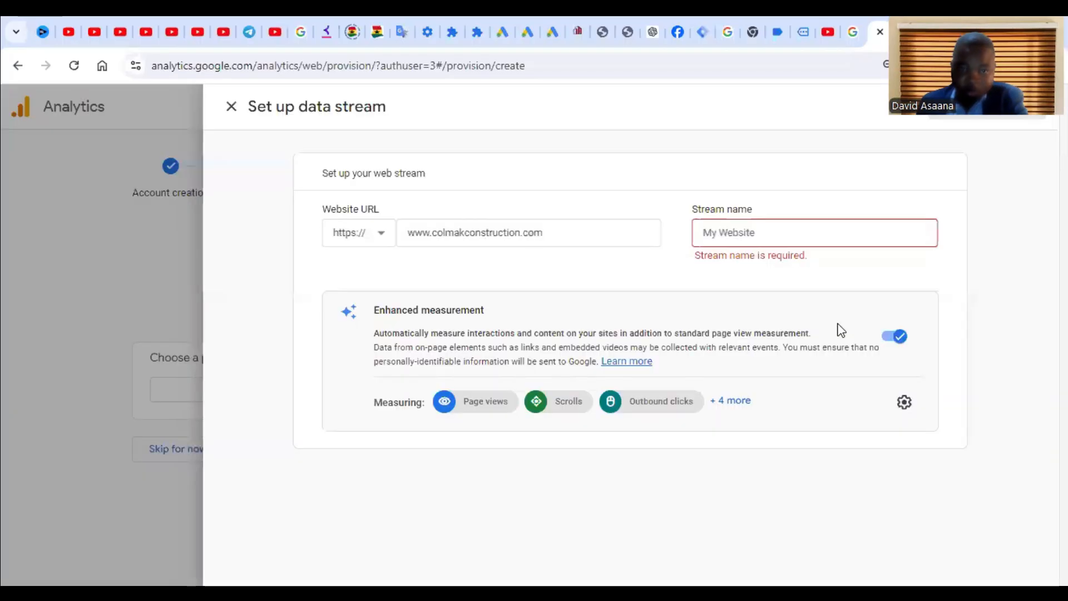
click(745, 229)
right_click(746, 229)
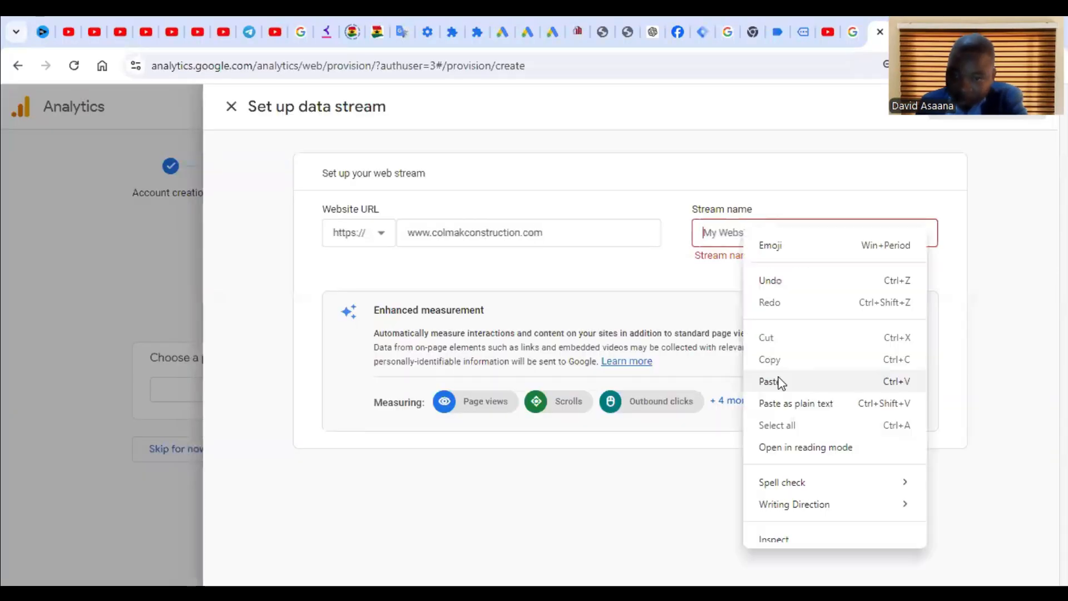
click(785, 377)
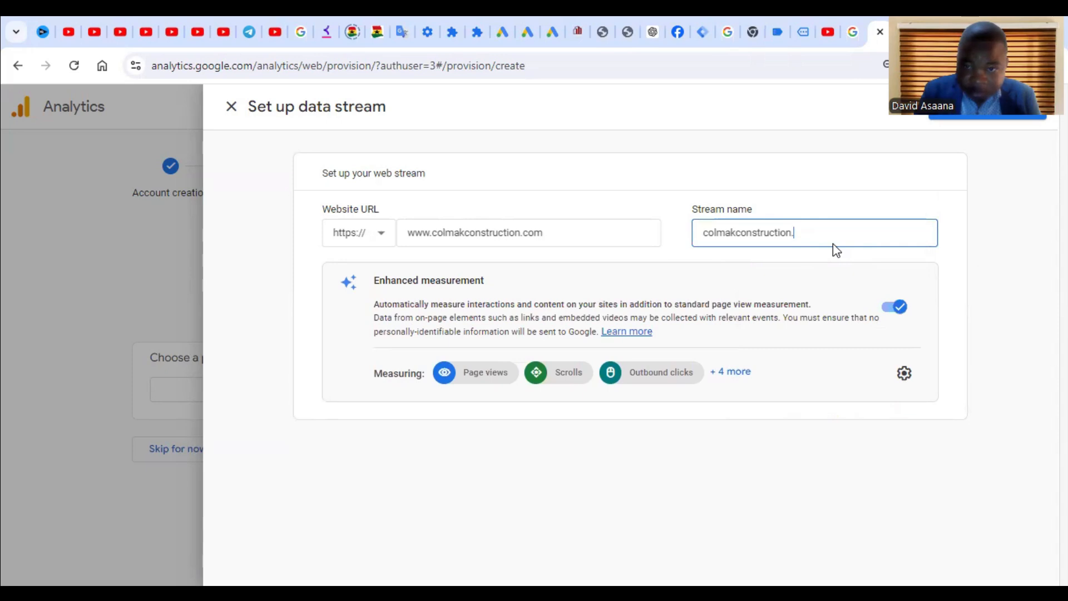
key(BackSpace)
key(BackSpace)
key(BackSpace)
key(BackSpace)
key(BackSpace)
key(BackSpace)
key(BackSpace)
key(BackSpace)
key(BackSpace)
key(BackSpace)
key(BackSpace)
key(BackSpace)
key(BackSpace)
key(BackSpace)
key(BackSpace)
key(BackSpace)
key(BackSpace)
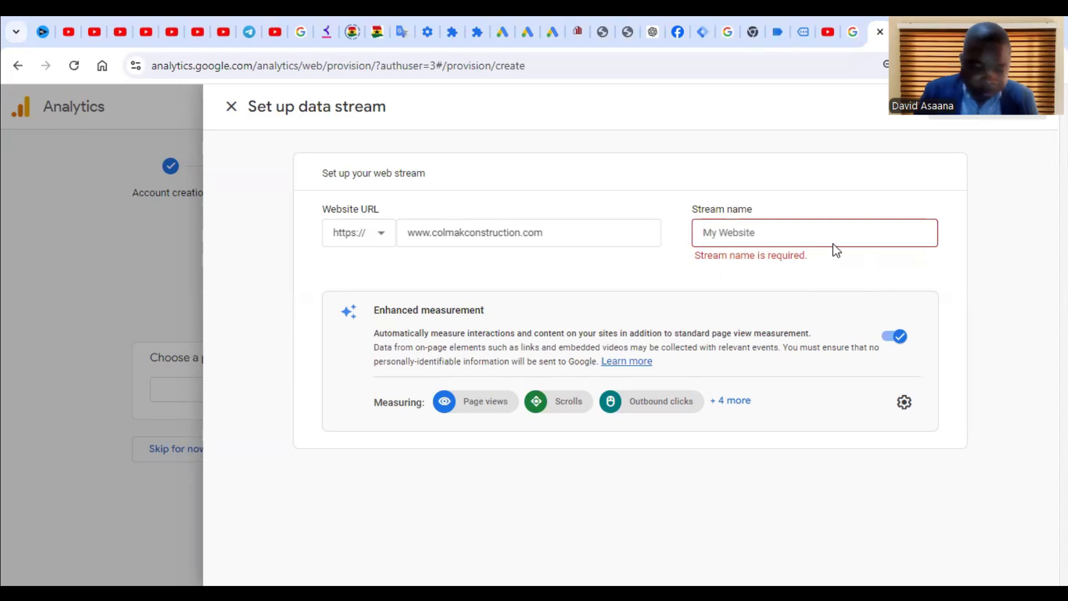
text(colmakconstruction.com)
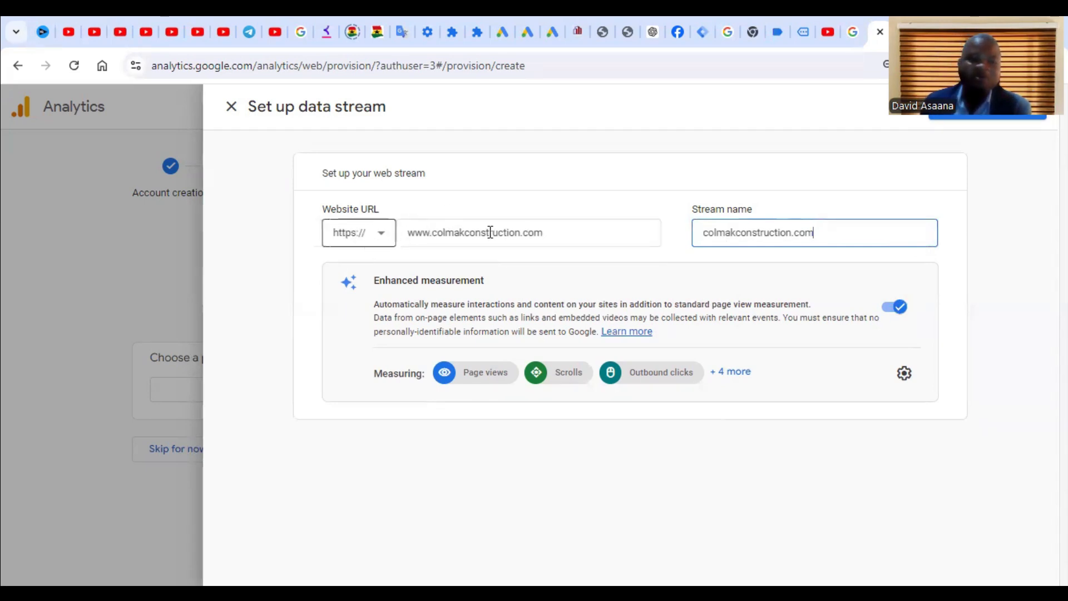
click(833, 342)
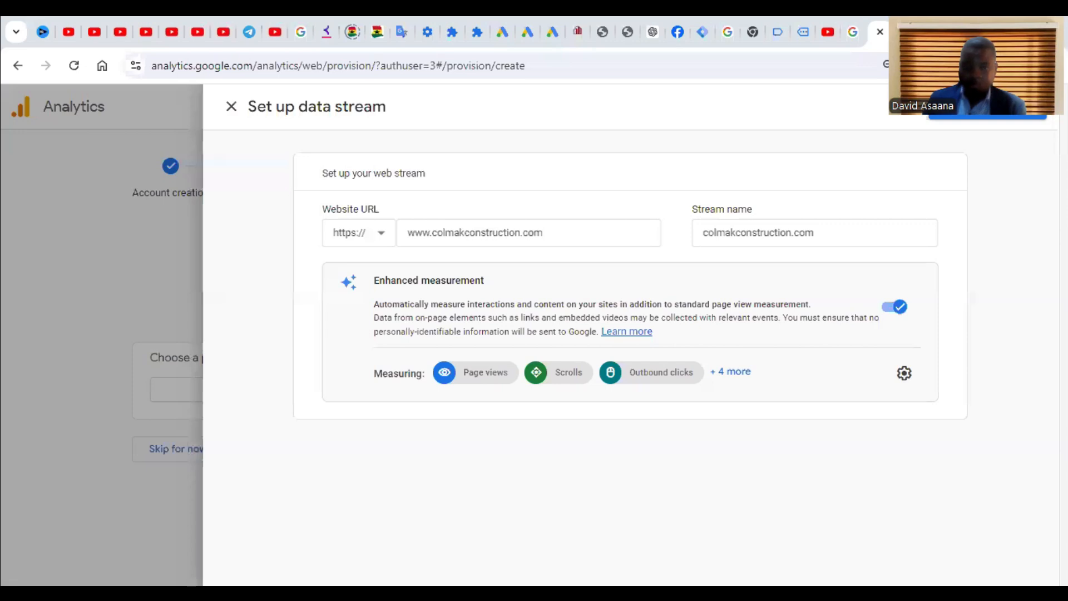
click(611, 235)
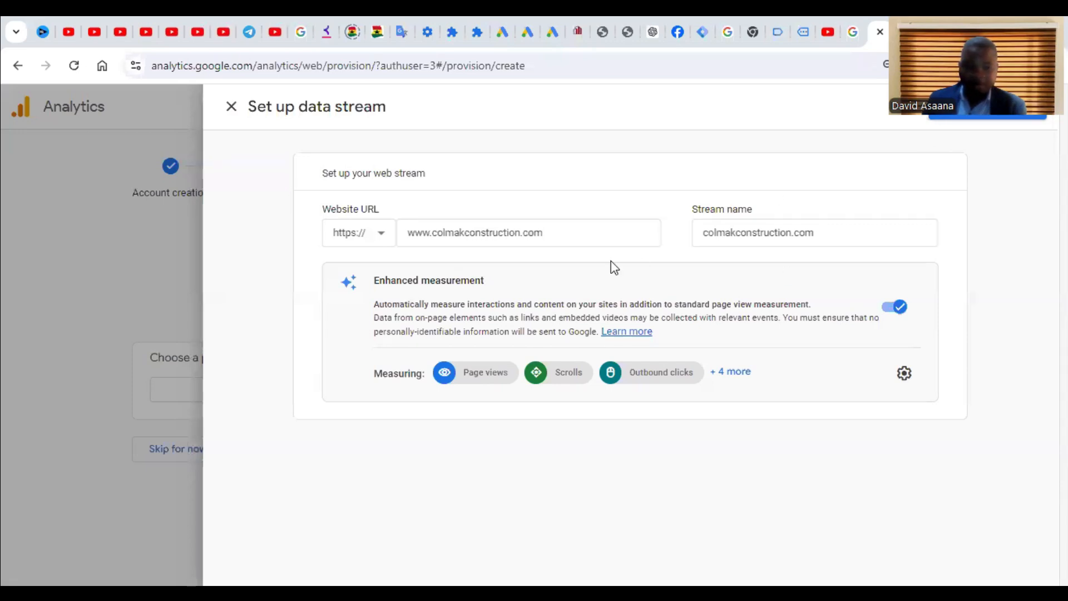
click(996, 118)
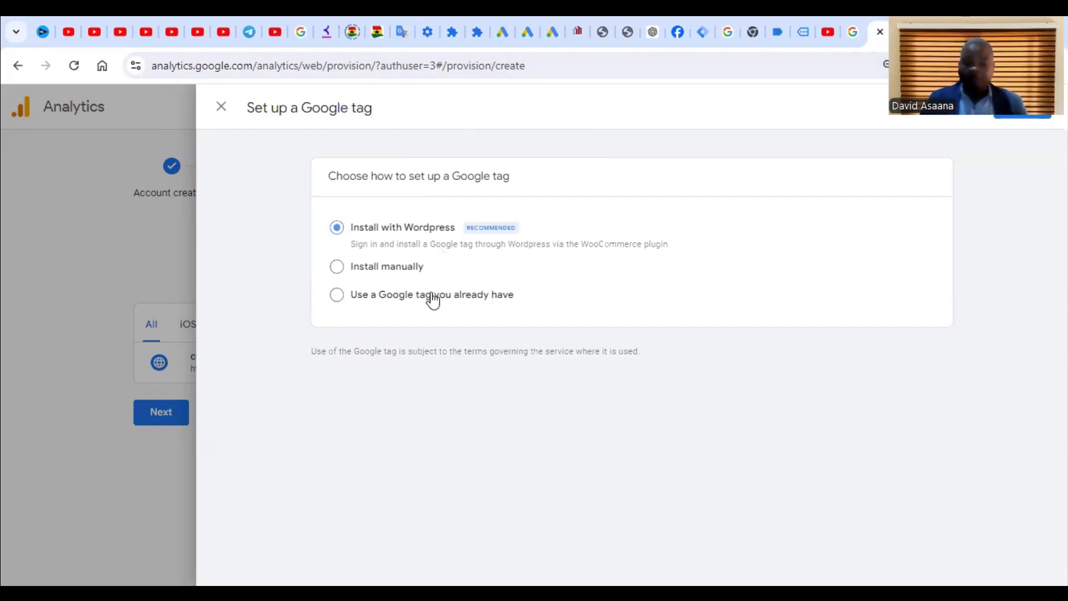
Step: Link the stream to the existing Colmak Construction Google tag and save
click(336, 296)
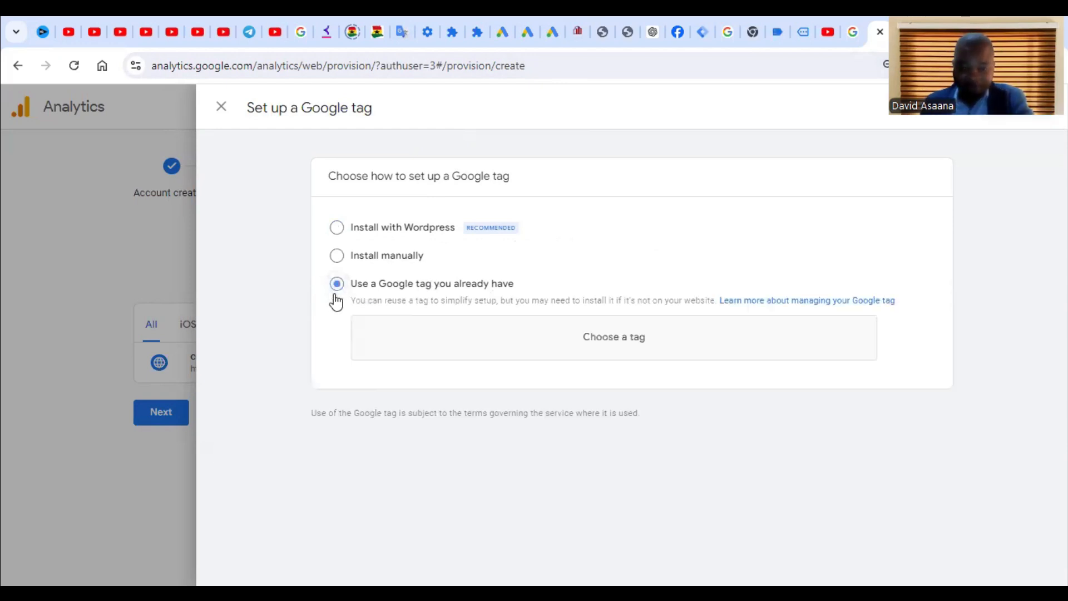
click(597, 343)
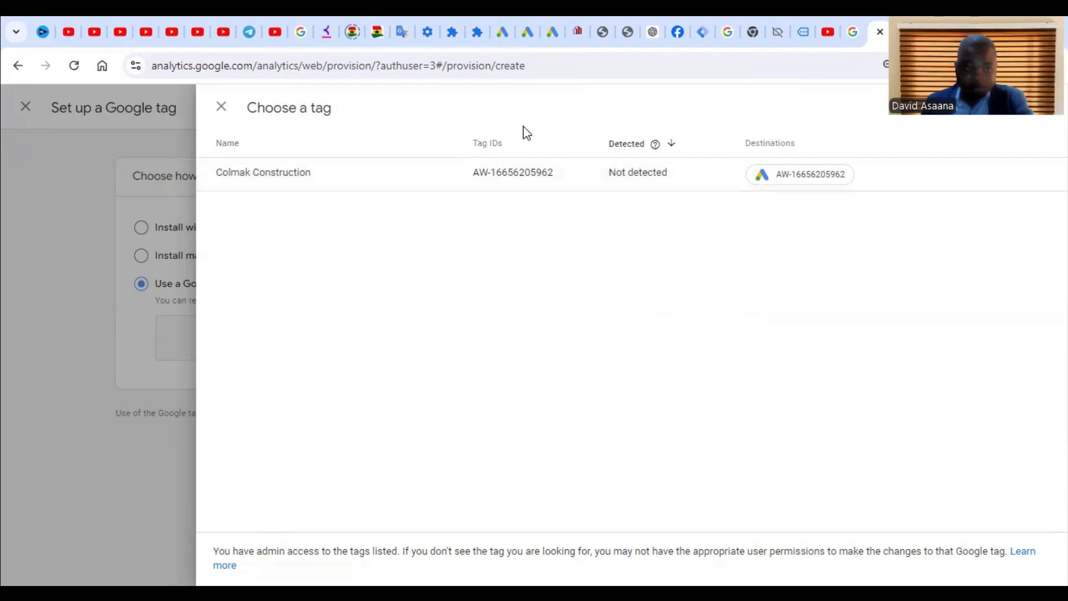
click(362, 174)
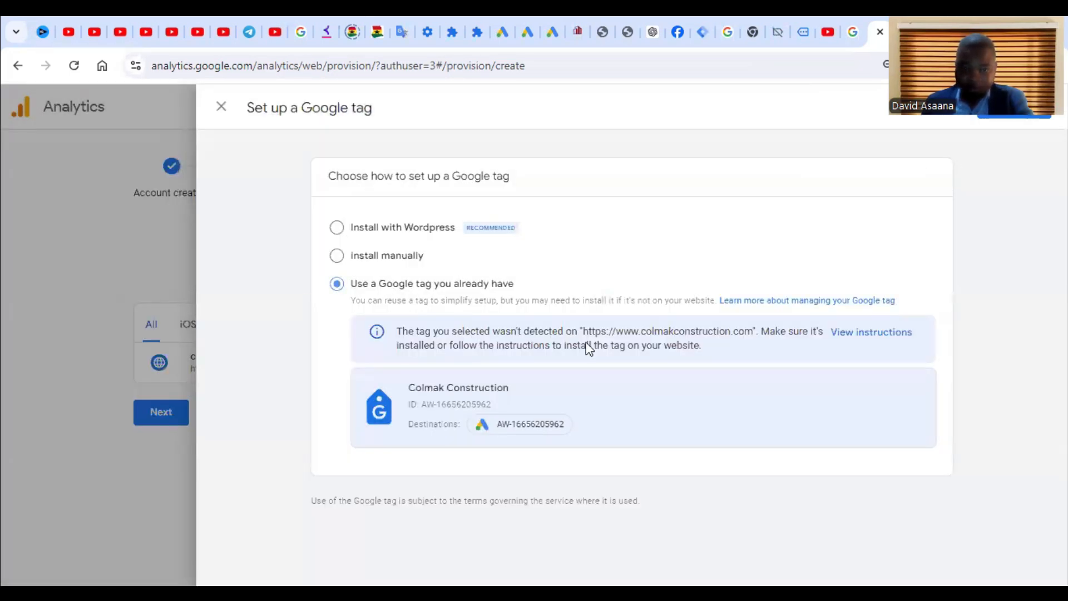
click(1027, 117)
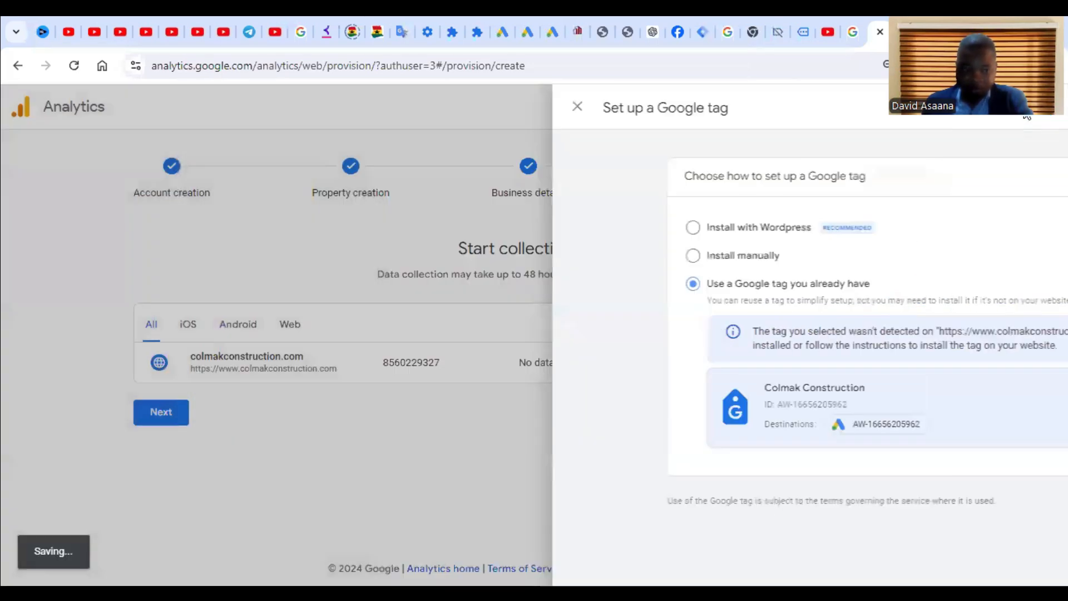
scroll(768, 275, down, 3)
Step: Review the web stream details, copy its Stream ID, and close the panel
scroll(851, 278, up, 4)
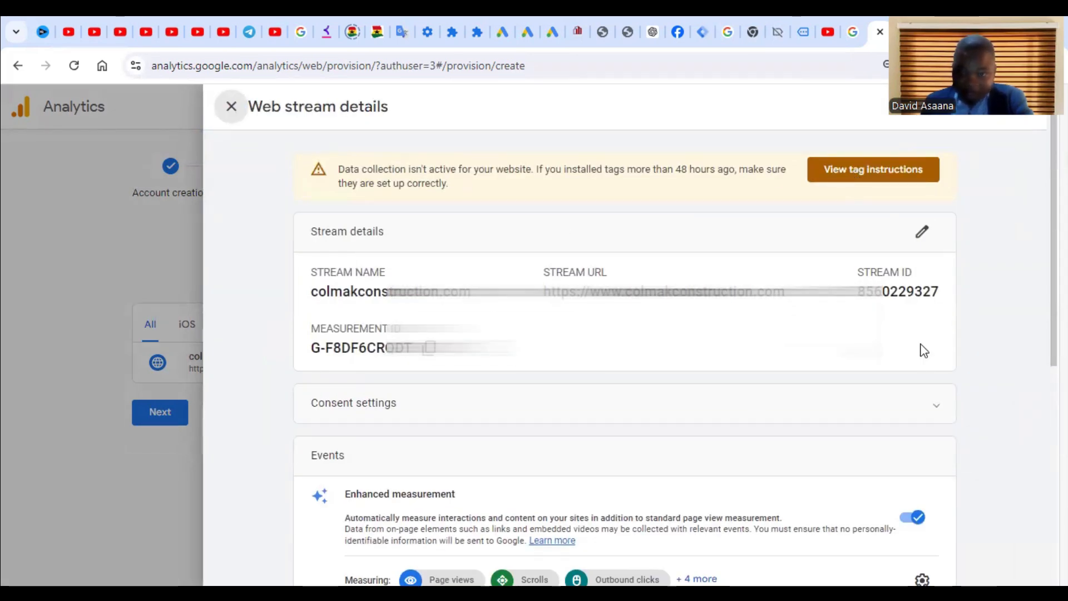
scroll(543, 382, down, 1)
scroll(437, 189, up, 1)
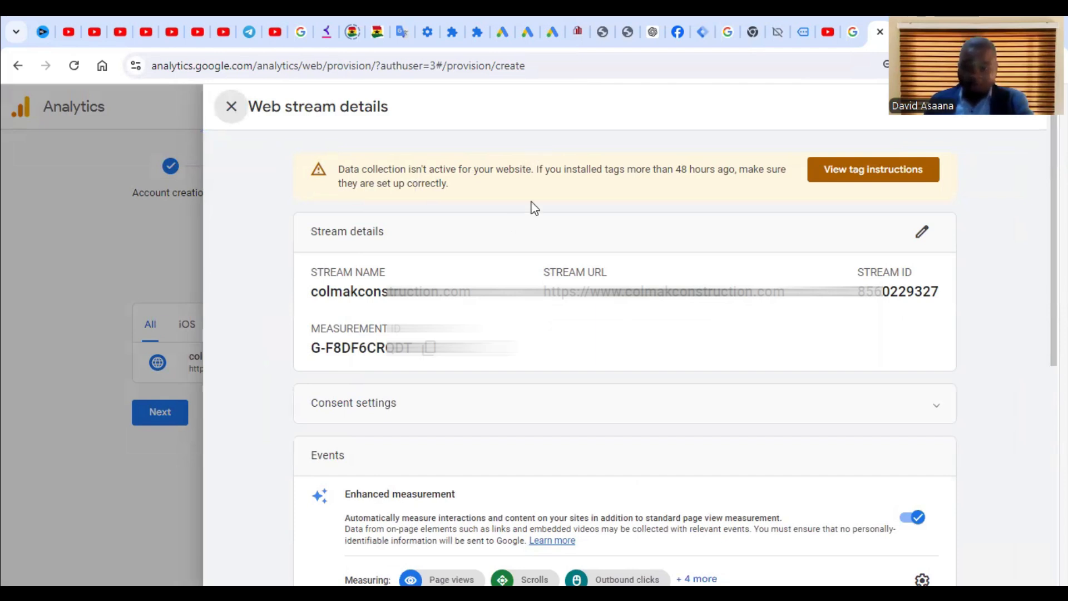
scroll(374, 350, down, 4)
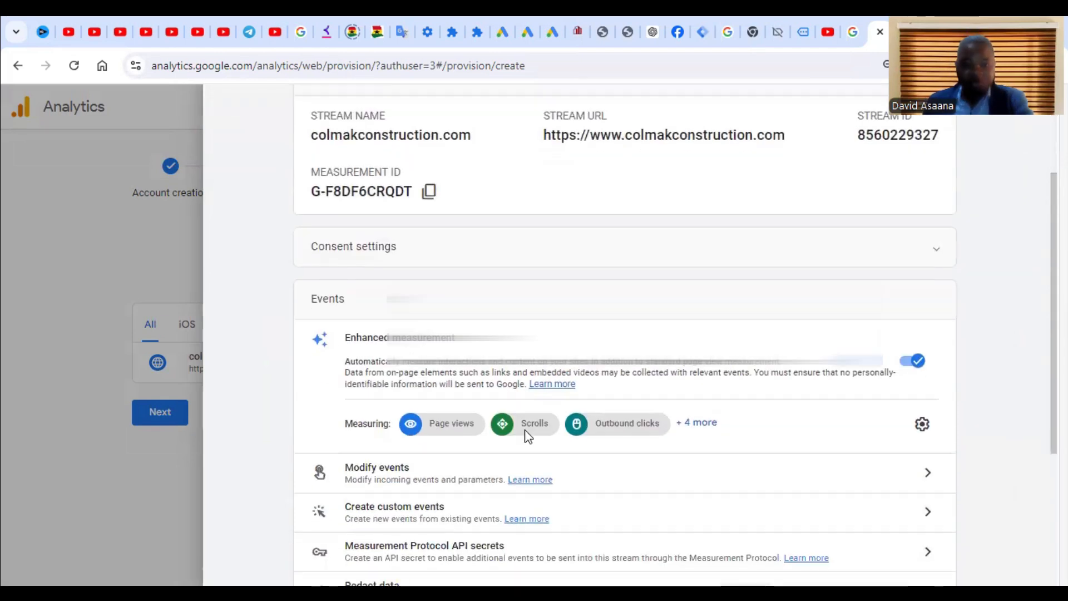
scroll(565, 410, up, 4)
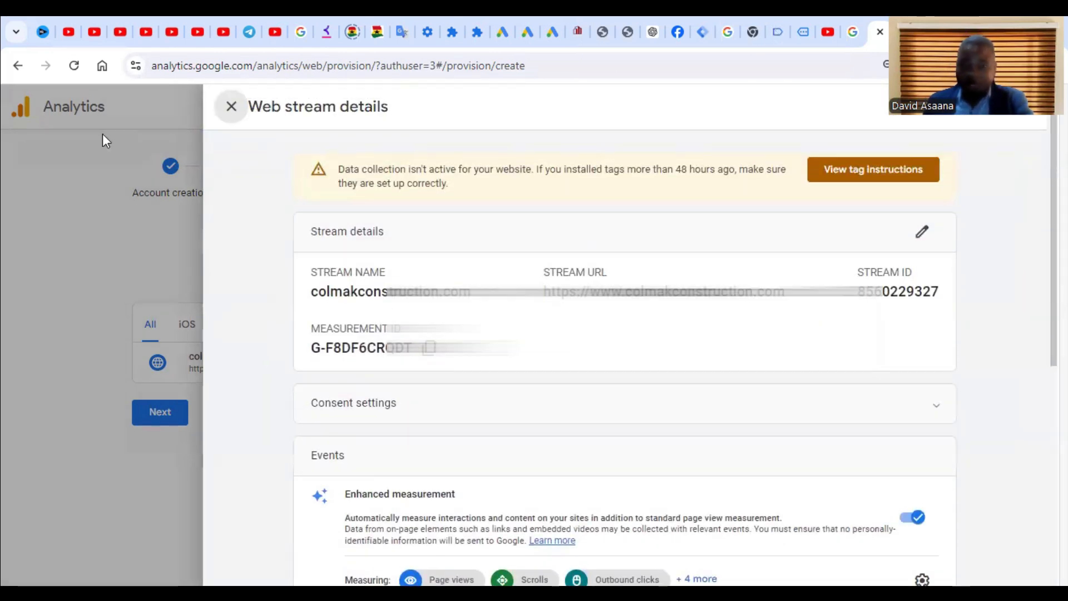
scroll(393, 429, down, 7)
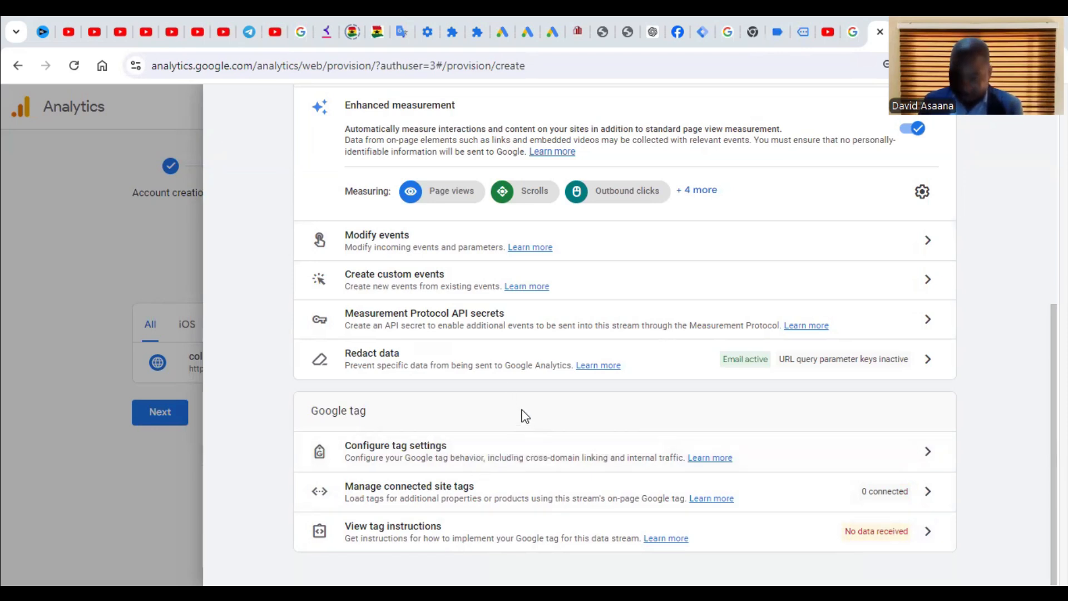
scroll(705, 420, up, 7)
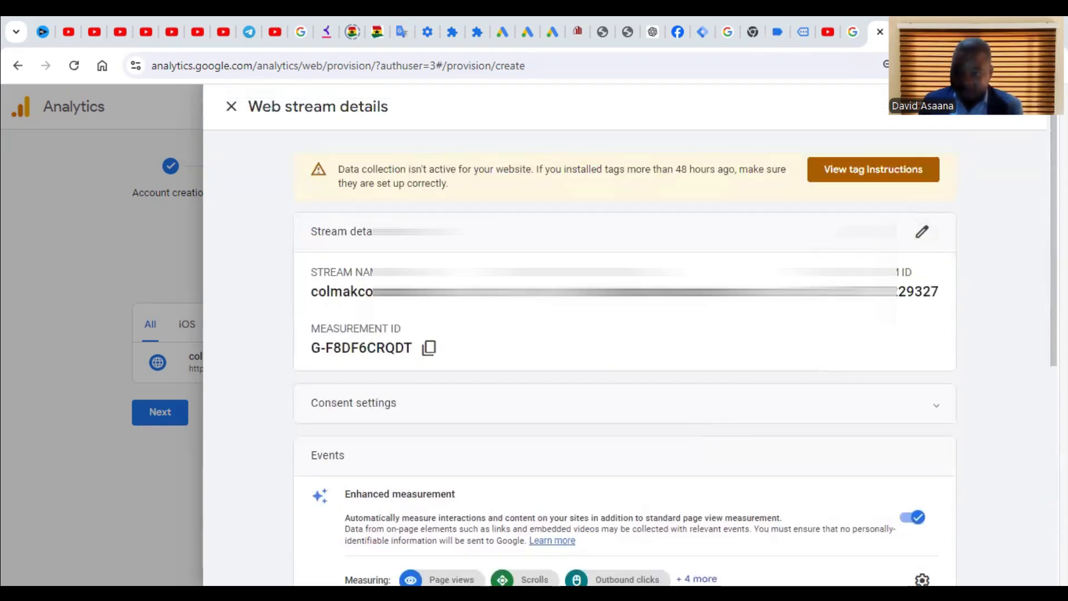
double_click(928, 292)
right_click(931, 292)
click(876, 310)
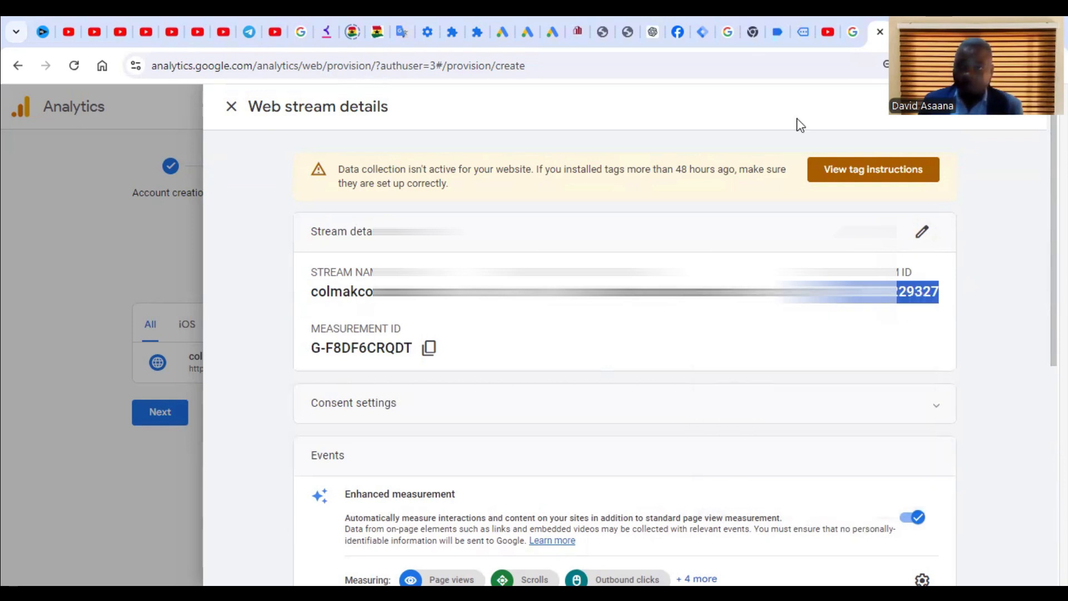
click(231, 106)
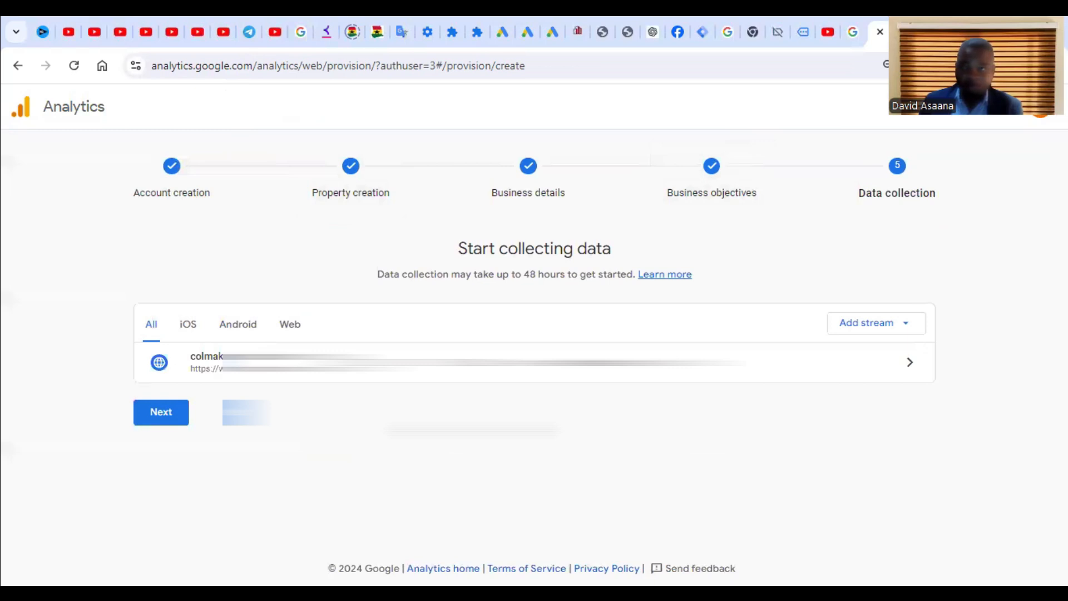
Step: Open Tag Manager in a new tab on the colmakconstruction.com container workspace
click(1004, 120)
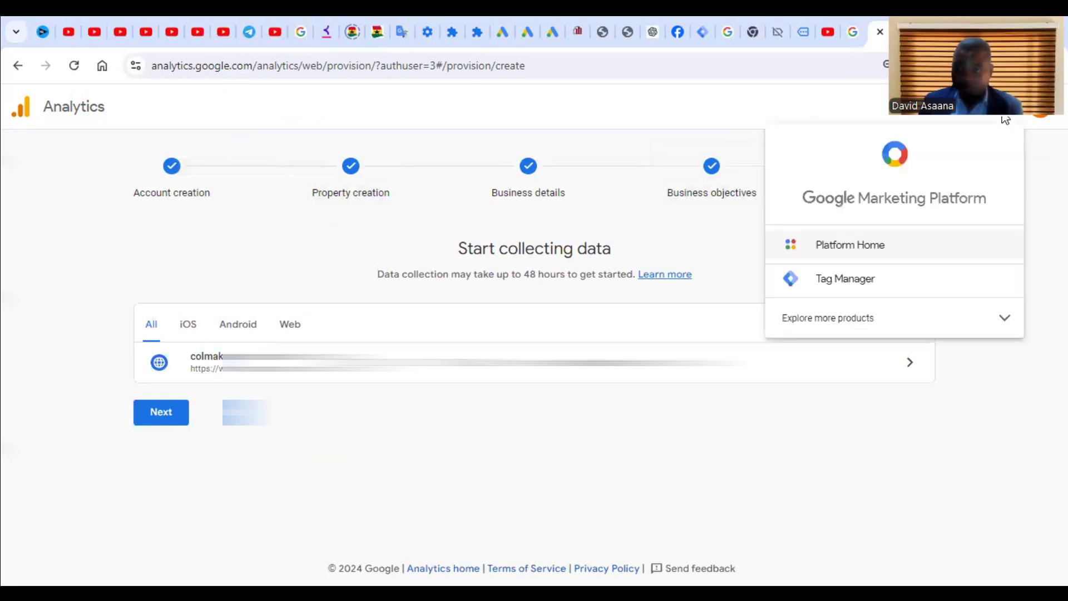
right_click(901, 286)
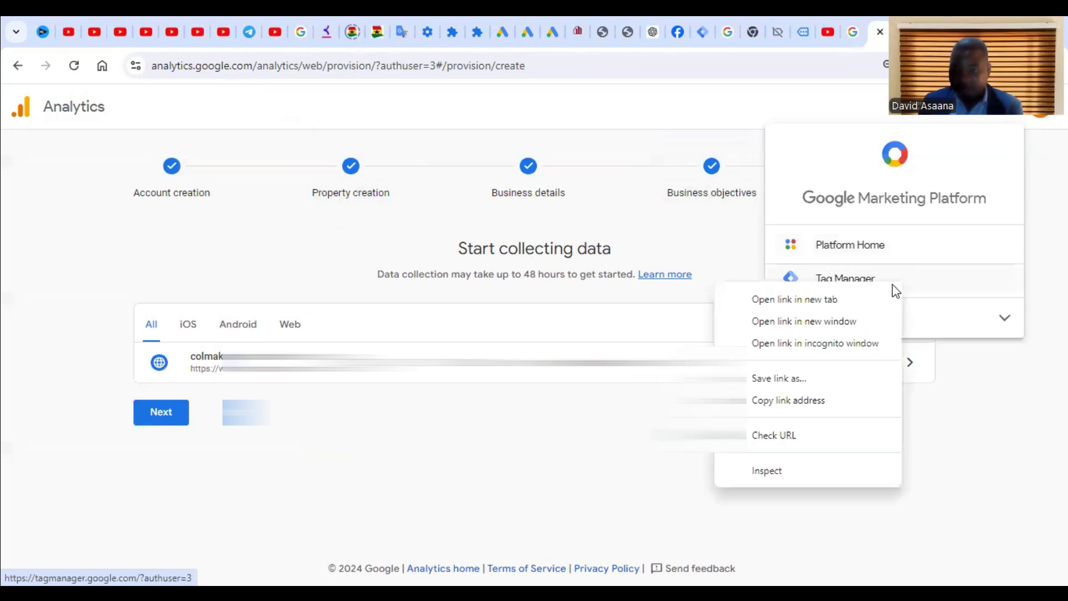
click(795, 300)
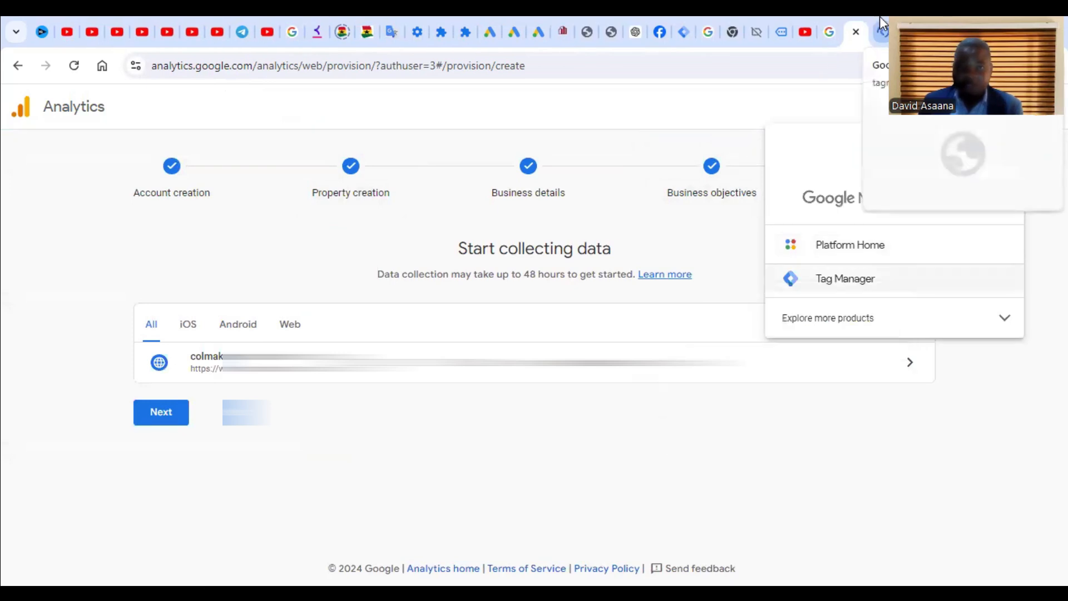
click(881, 22)
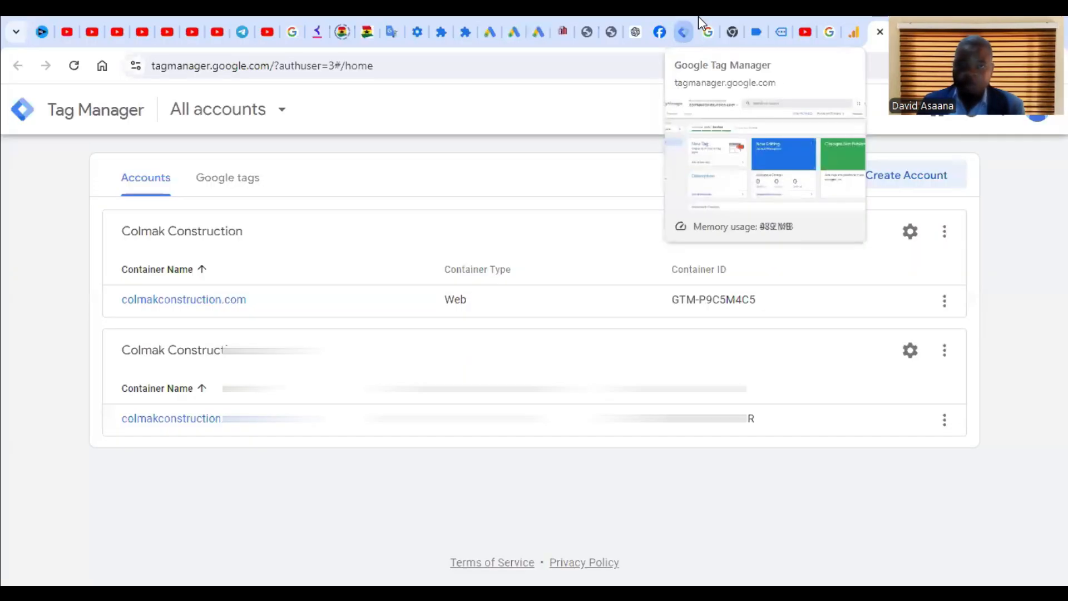
click(685, 23)
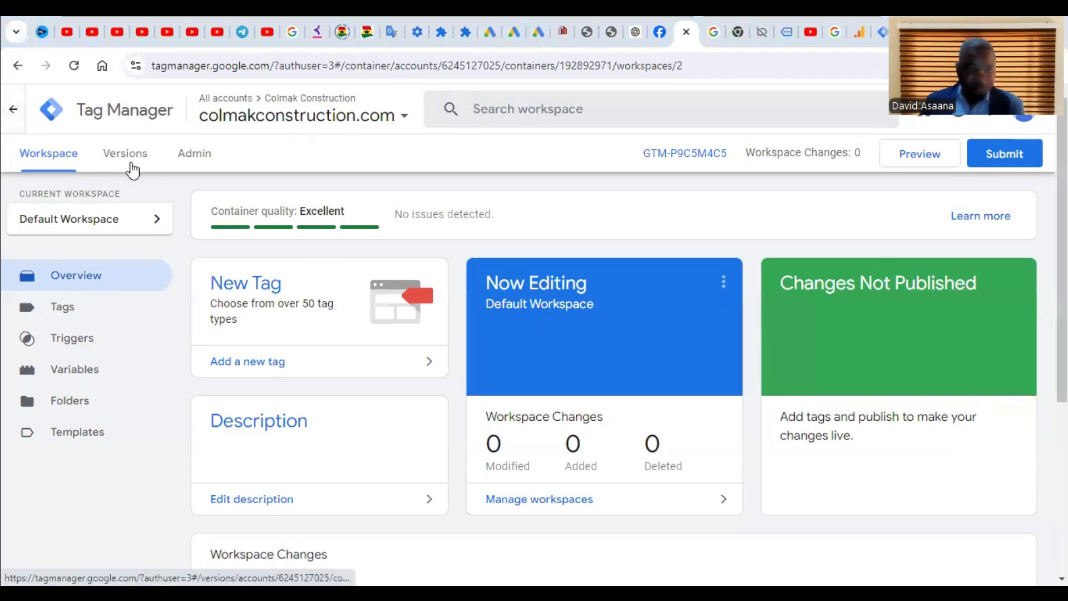
Step: Create a new tag on the Tags page with type Google Analytics: GA4 Event
click(77, 314)
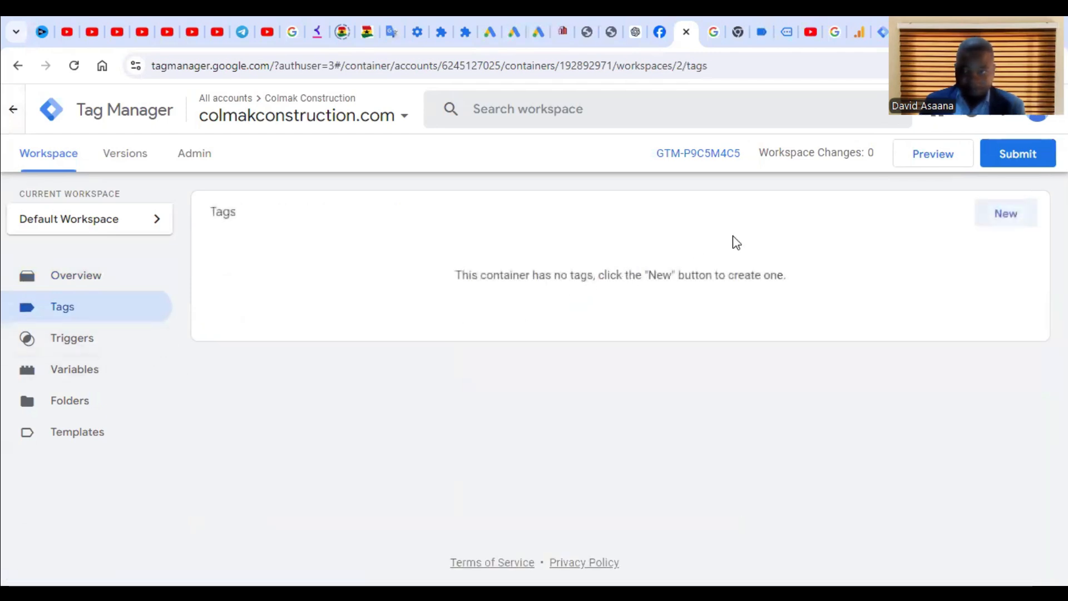
click(1009, 213)
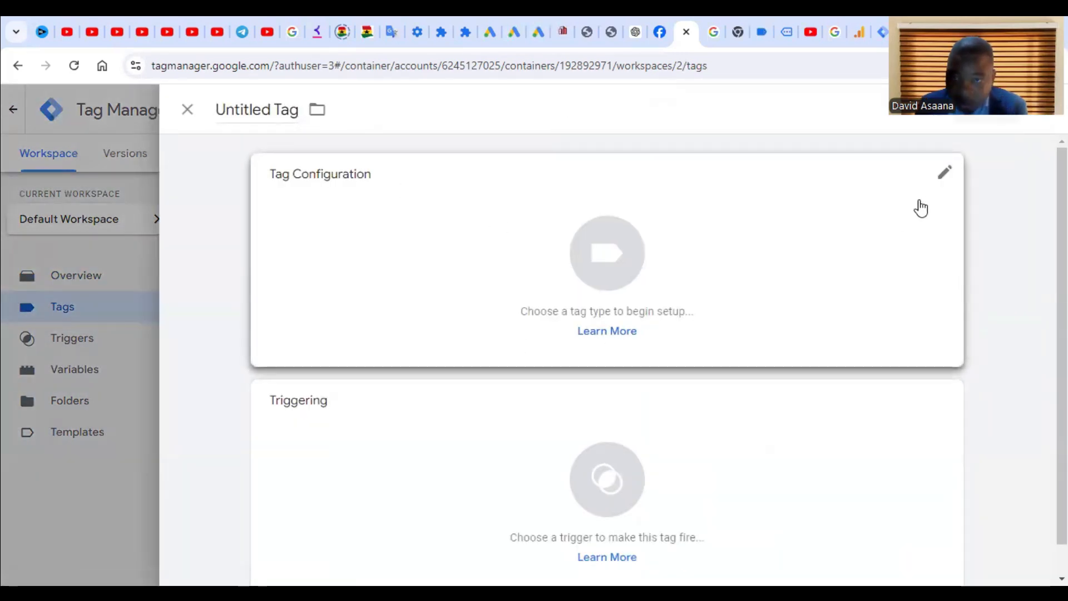
click(606, 255)
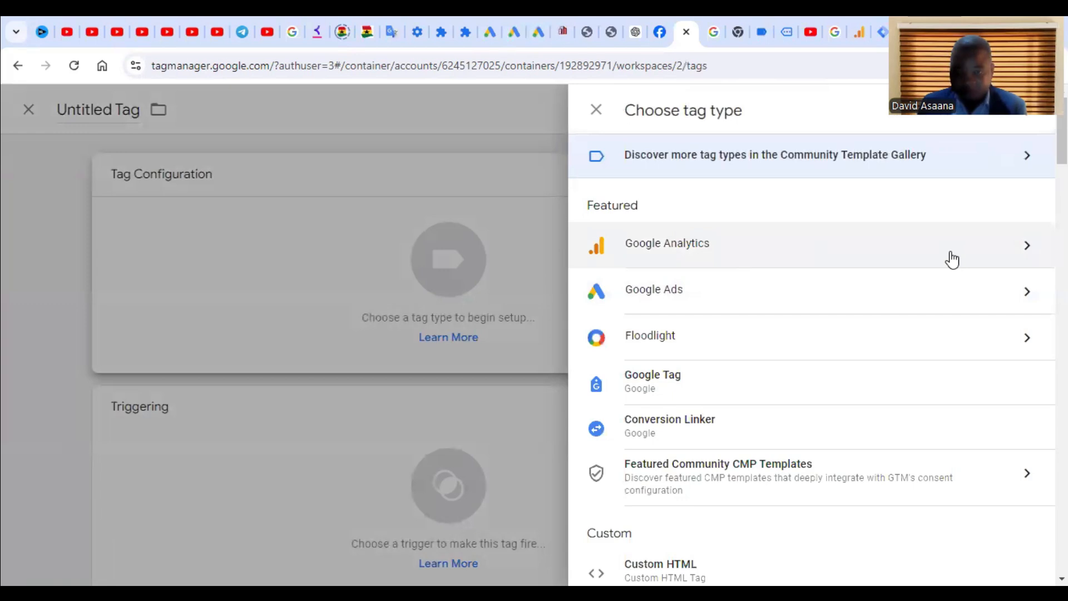
click(1005, 233)
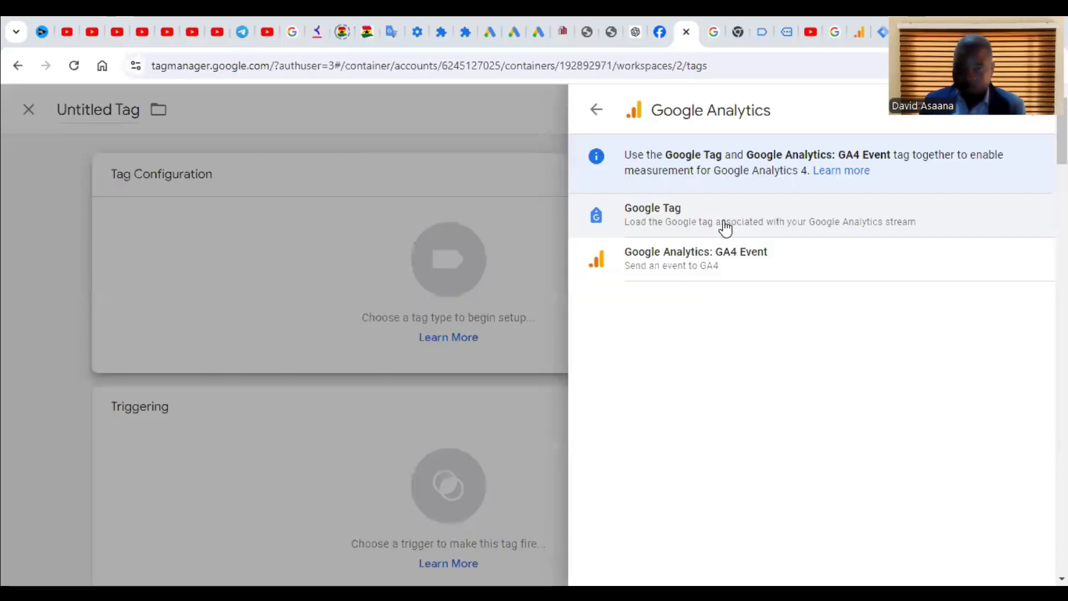
click(704, 266)
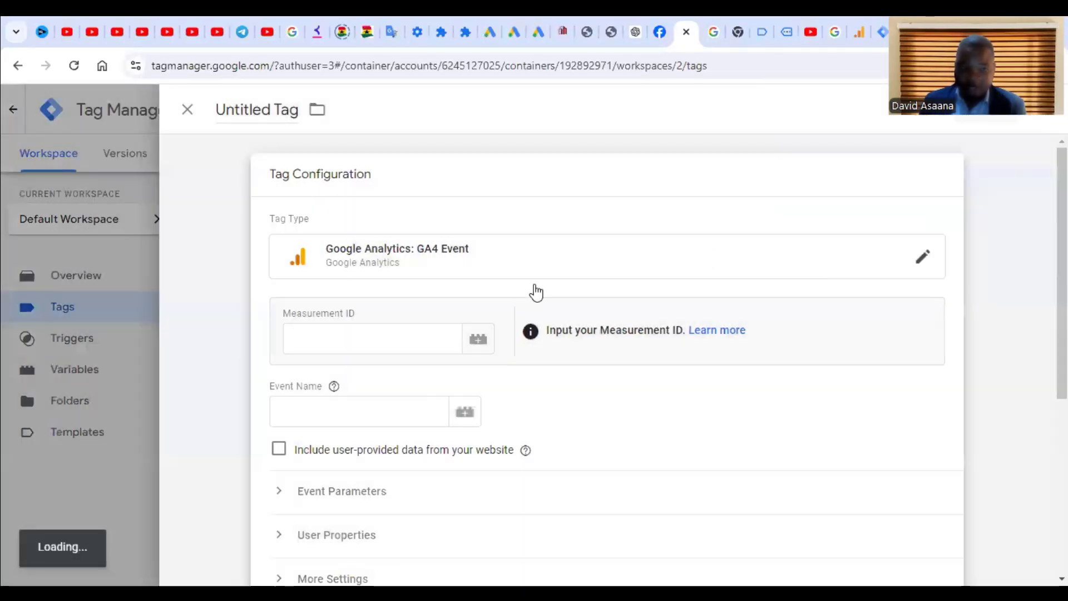
Step: Paste the stream ID copied from Analytics into the tag's Measurement ID field
right_click(340, 325)
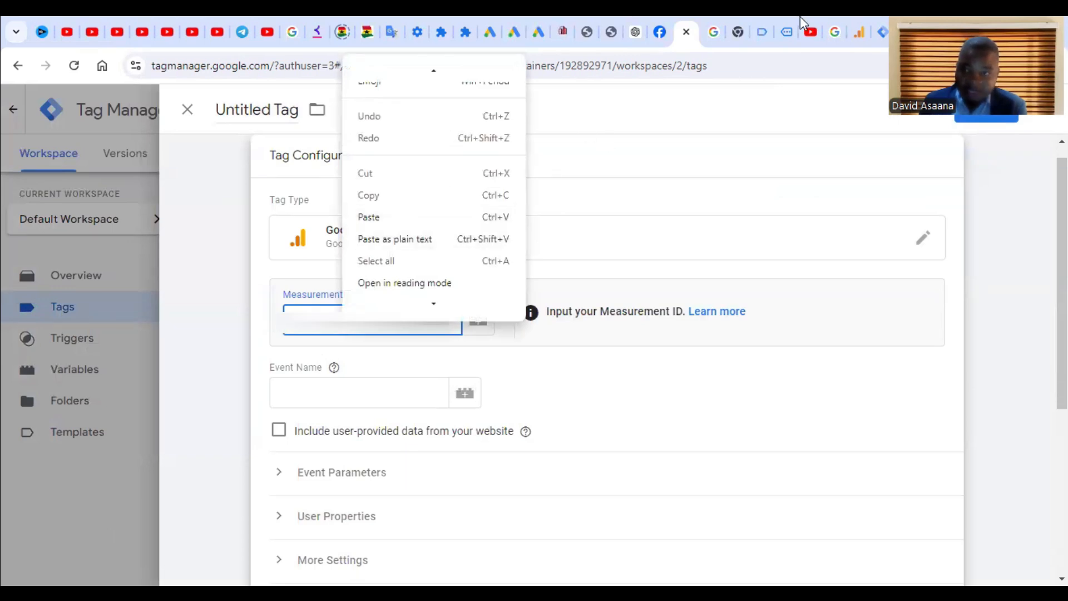
click(859, 17)
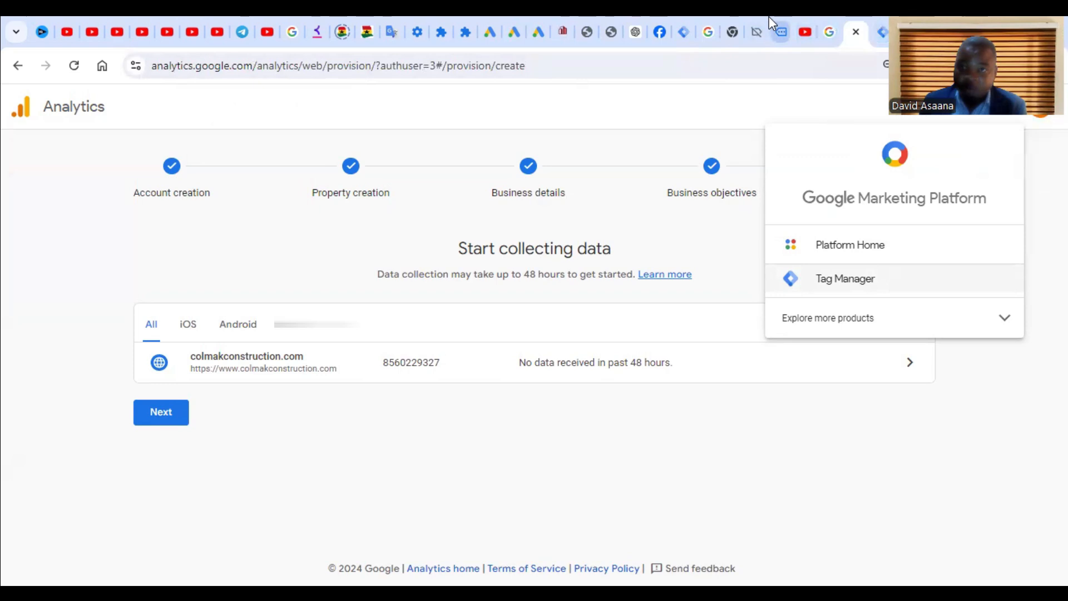
click(682, 29)
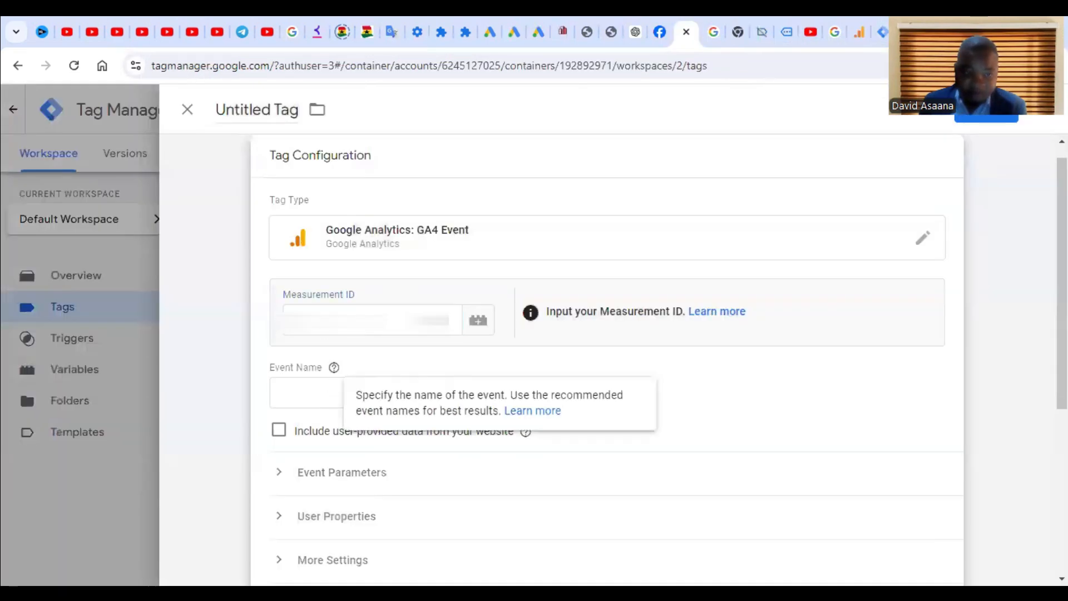
right_click(326, 318)
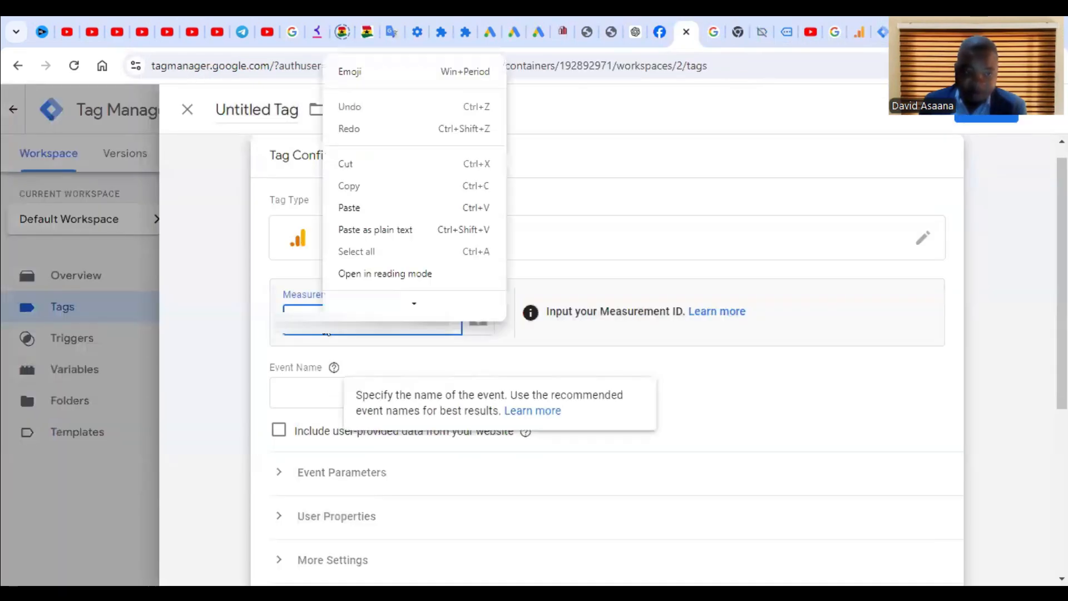
click(389, 207)
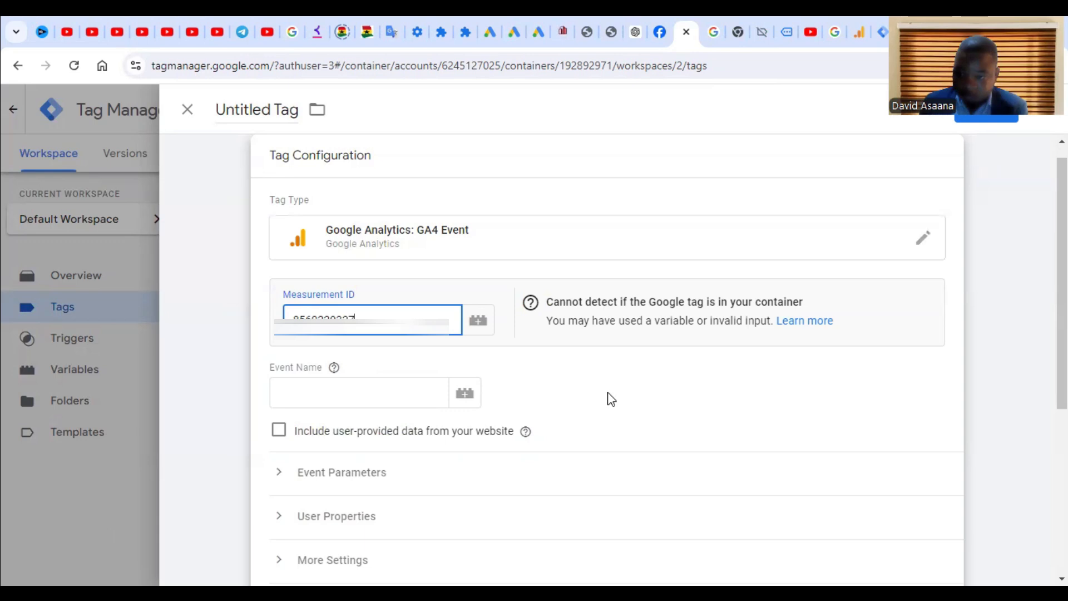
click(548, 408)
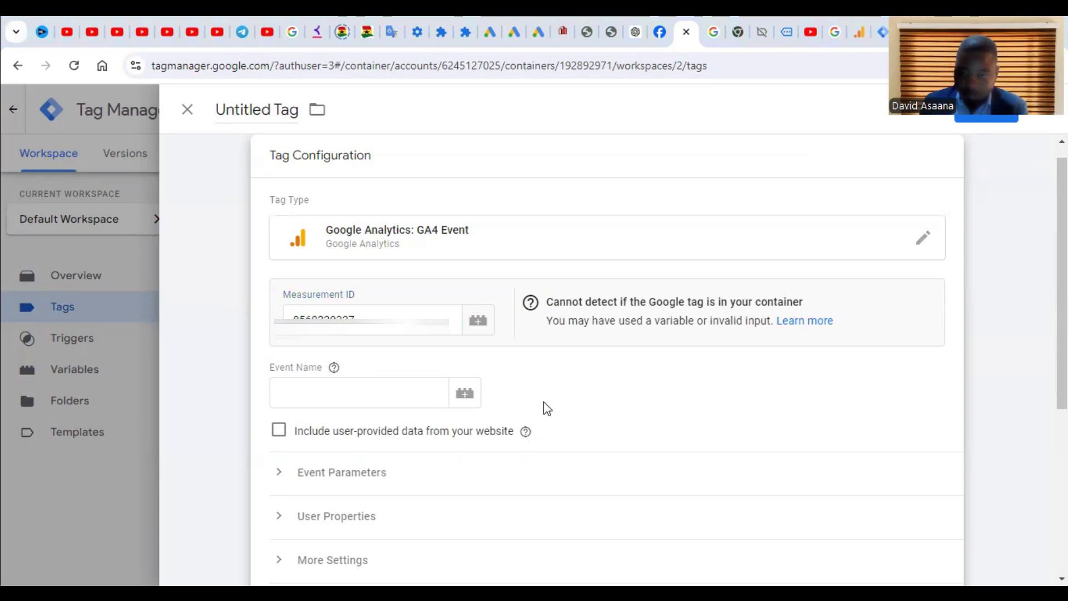
Step: Enter 'Page view' as the event name
click(311, 394)
text(Pga)
key(BackSpace)
key(BackSpace)
text(age)
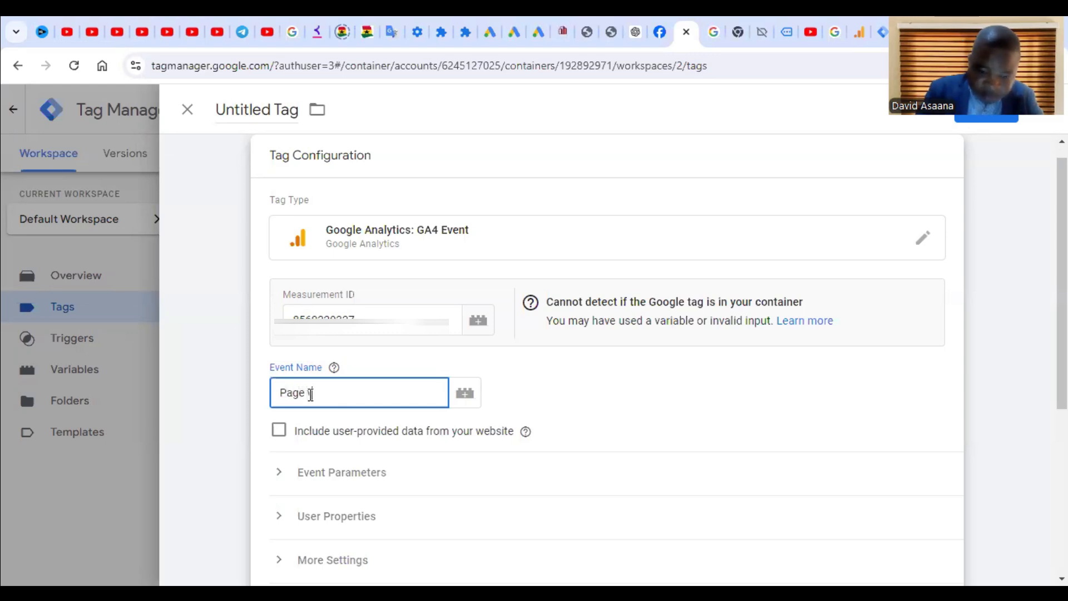
text( view)
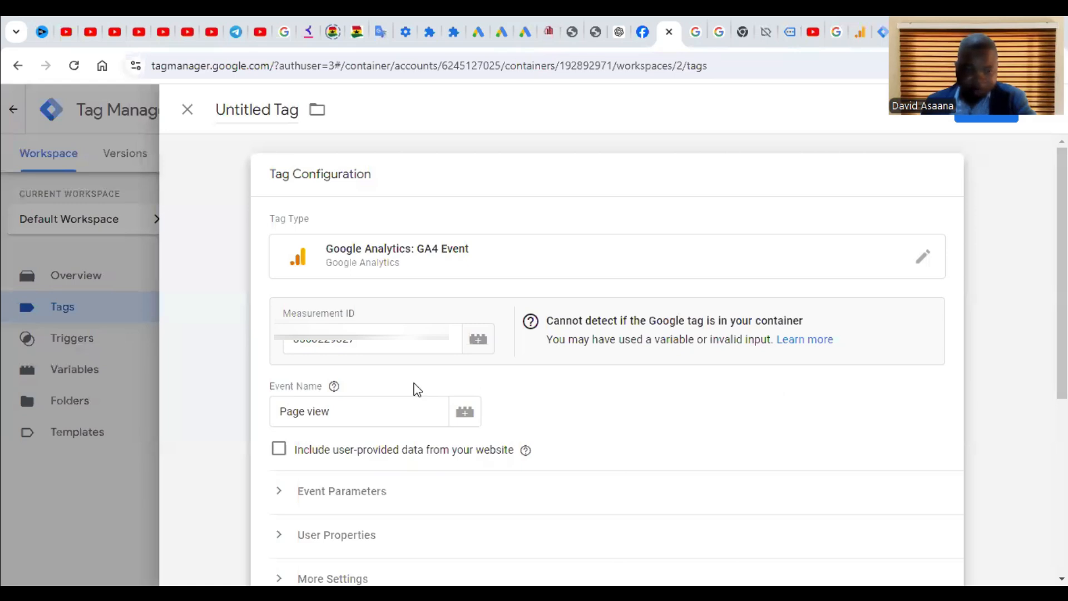
Step: Tick Include user-provided data from your website, leave User Data unchanged, and save the tag
click(279, 449)
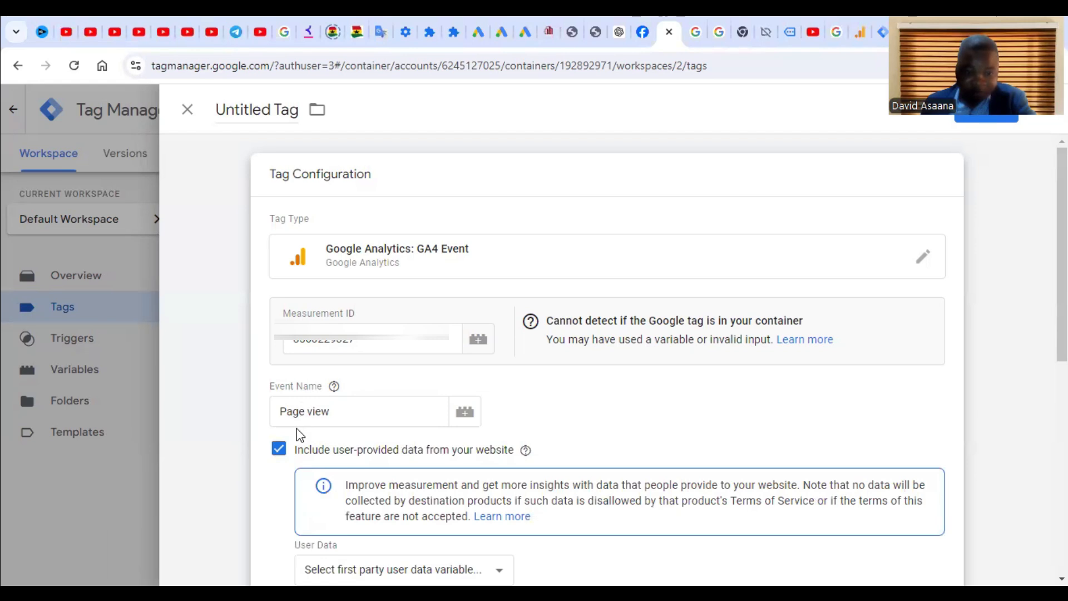
scroll(295, 442, down, 4)
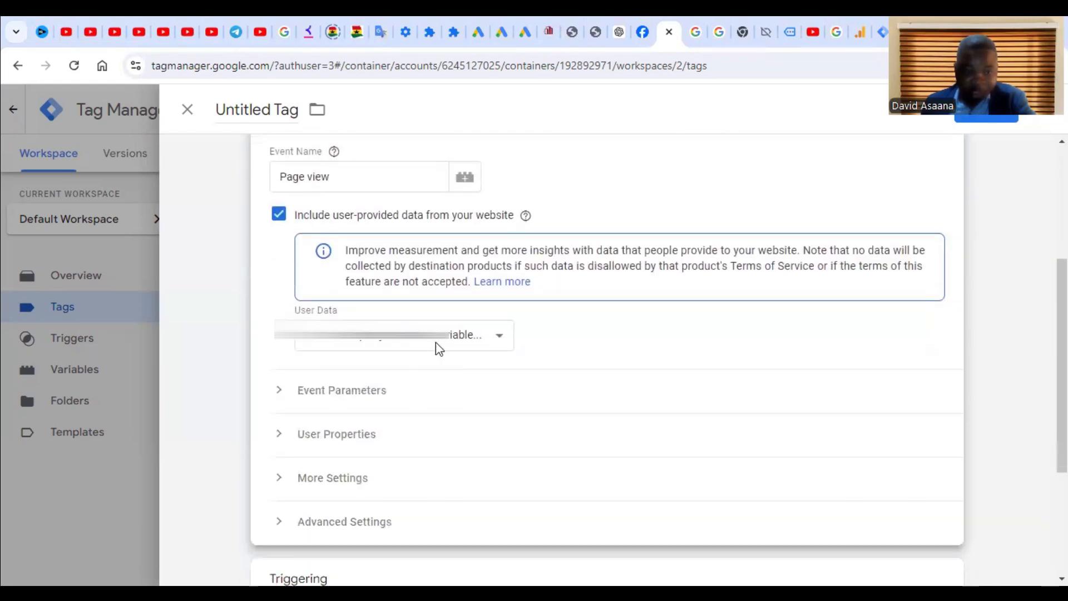
click(503, 337)
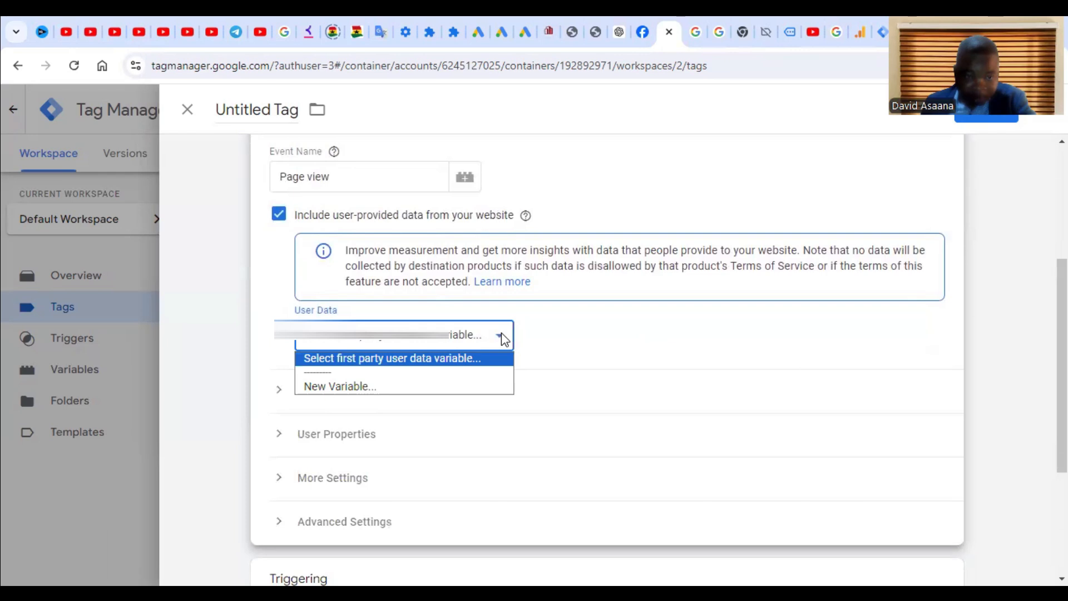
click(593, 336)
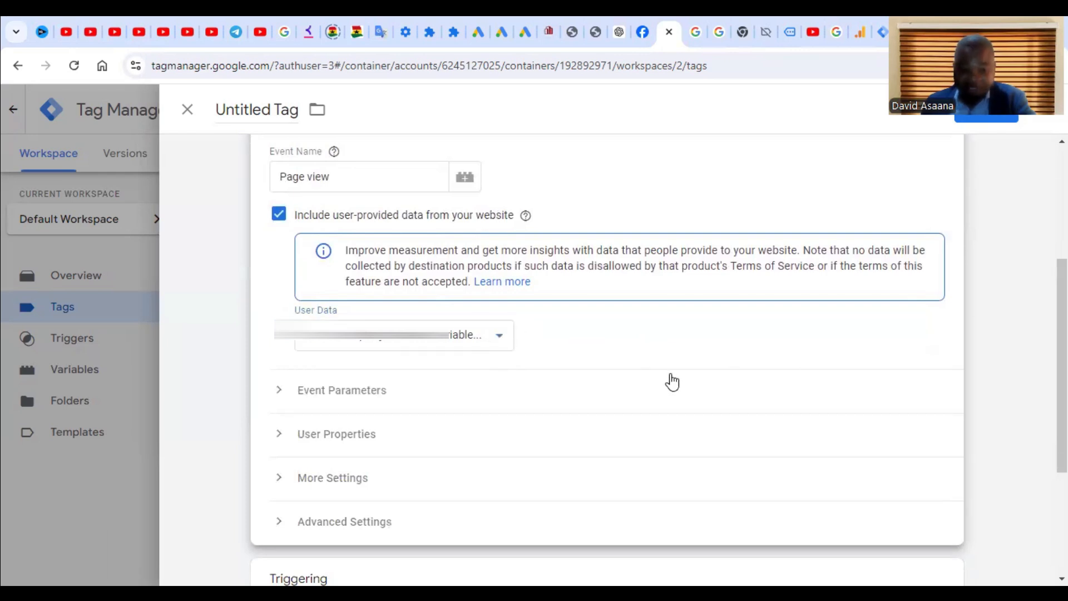
scroll(978, 312, up, 4)
click(997, 125)
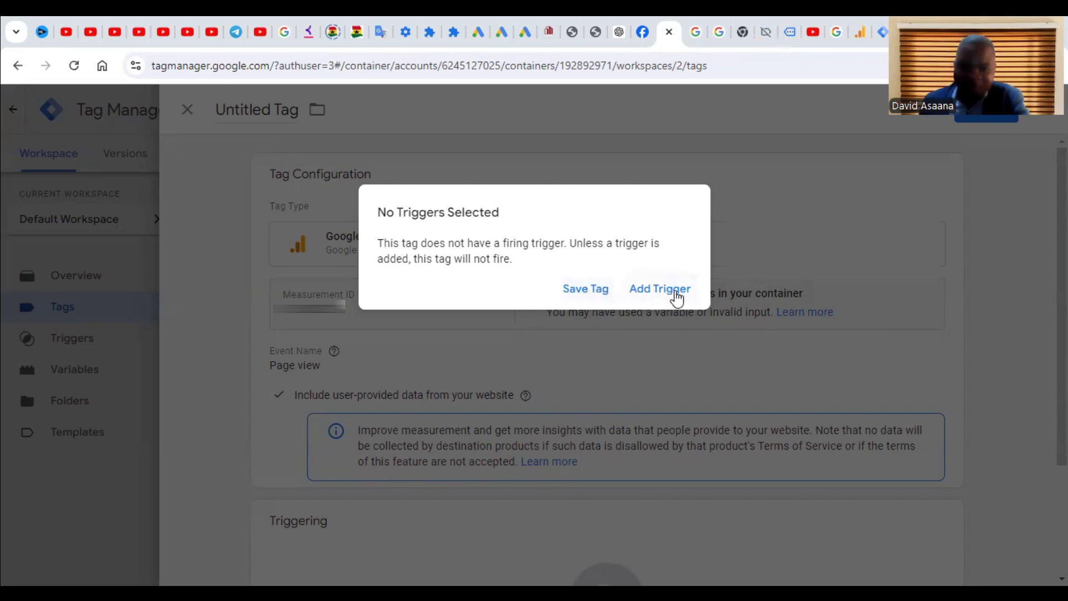
Step: Save the tag without a trigger, renaming it 'GA4 Event Conf.'
click(587, 293)
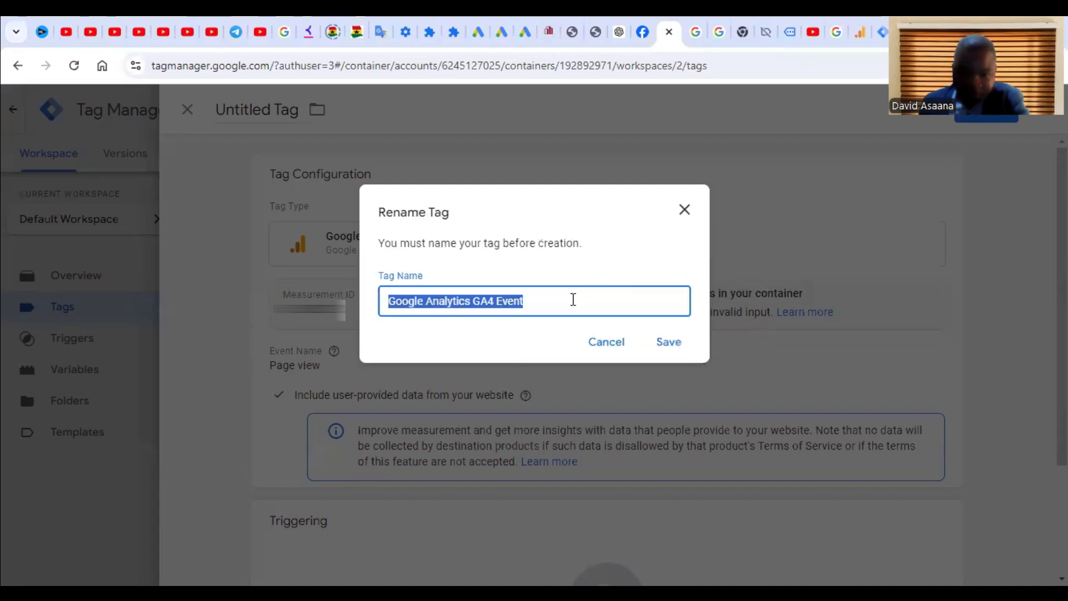
click(573, 300)
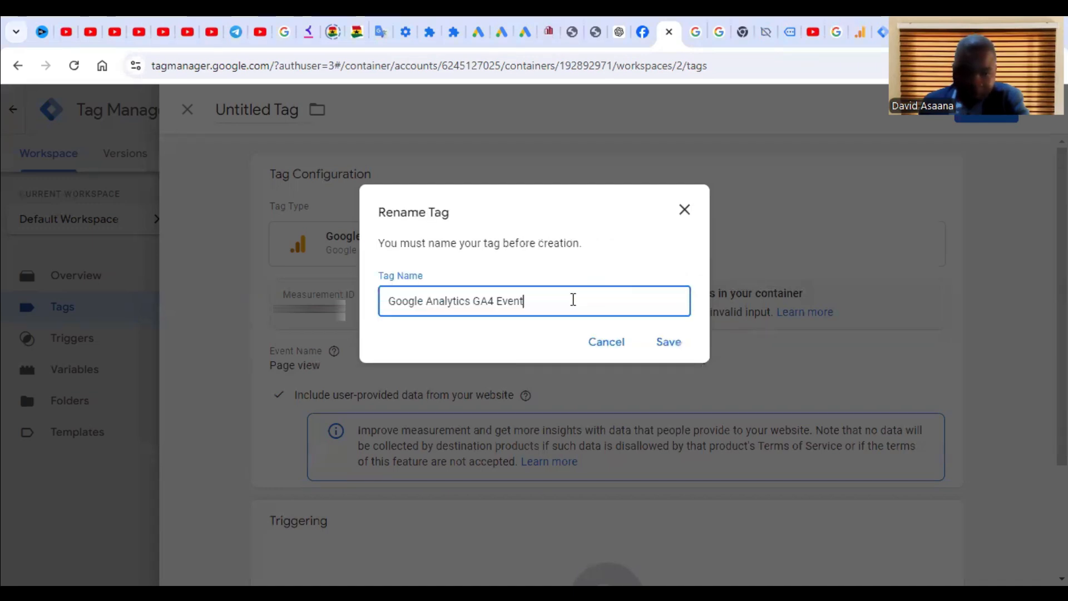
click(476, 299)
key(BackSpace)
key(BackSpace)
key(BackSpace)
key(BackSpace)
key(BackSpace)
key(BackSpace)
key(BackSpace)
key(BackSpace)
key(BackSpace)
key(BackSpace)
key(BackSpace)
key(BackSpace)
key(BackSpace)
key(BackSpace)
key(BackSpace)
key(BackSpace)
key(BackSpace)
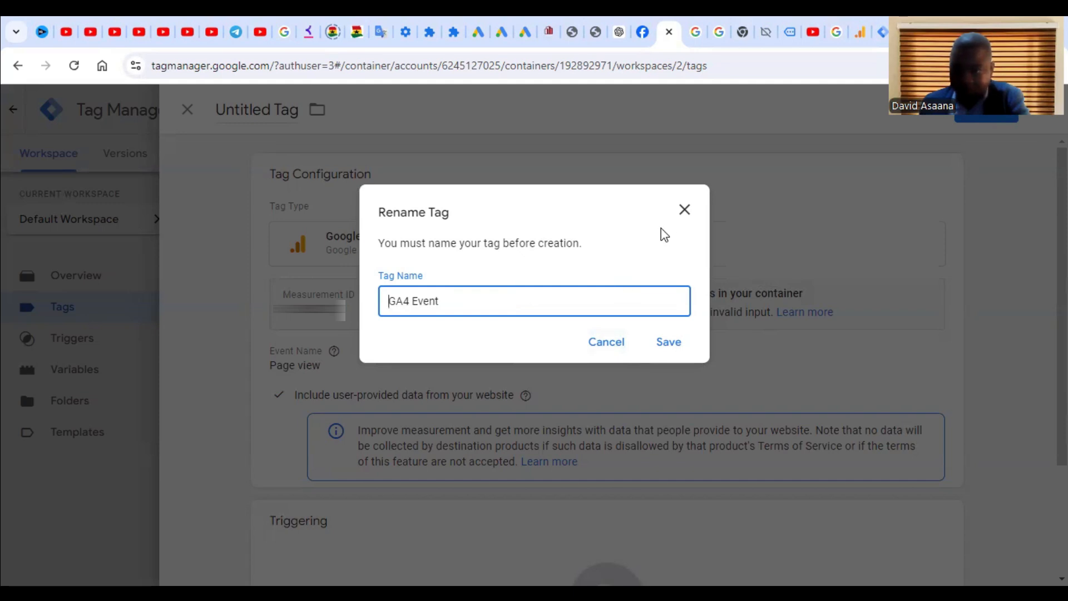
key(End)
text(Conf.)
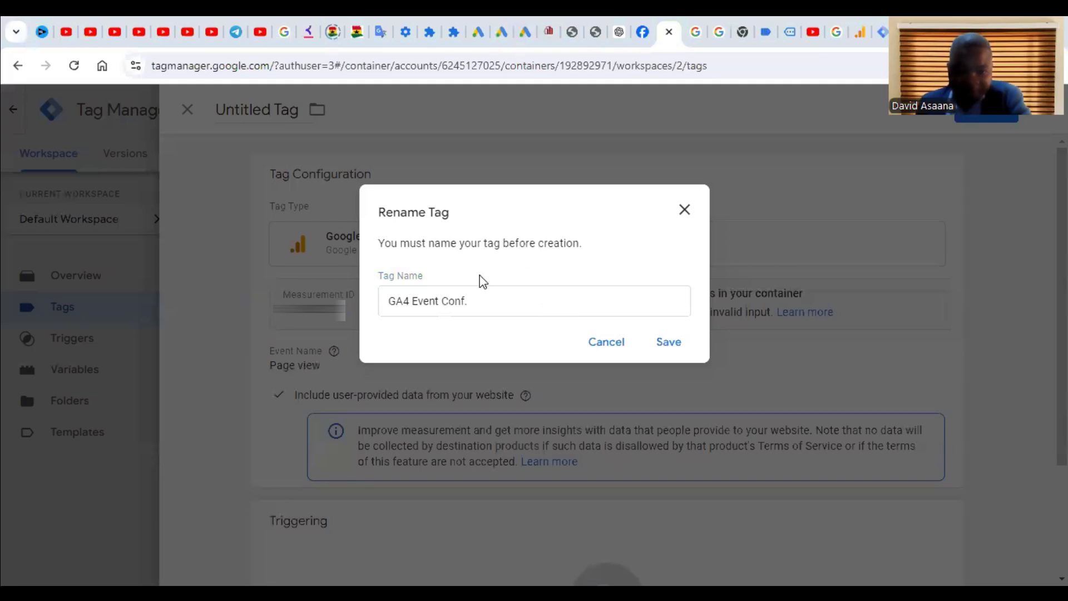
click(665, 343)
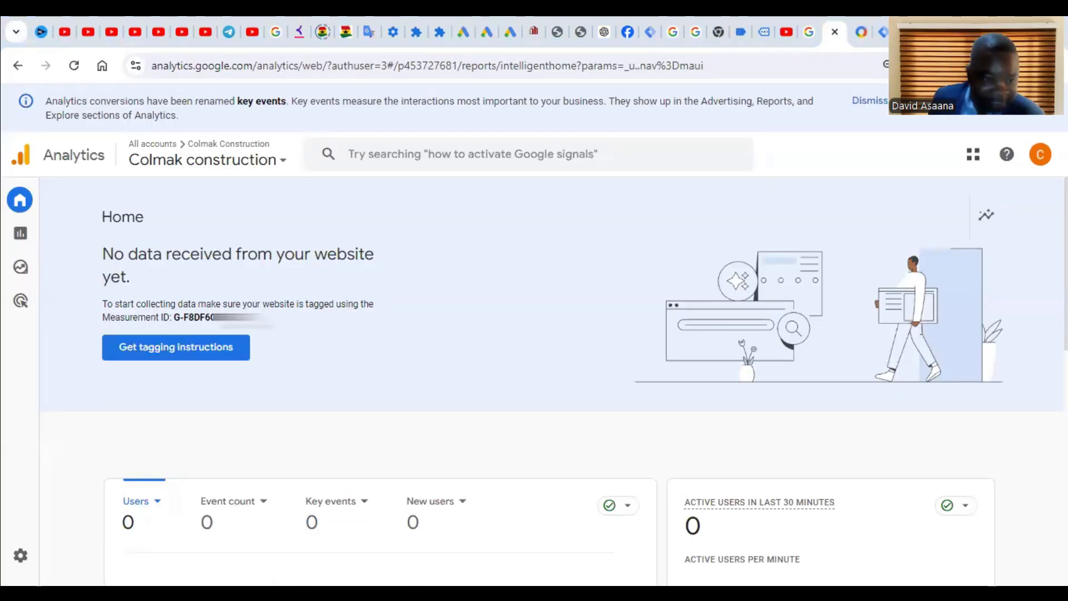
Step: Copy the full G- measurement ID from the Analytics stream details
drag(262, 318, 174, 320)
right_click(184, 327)
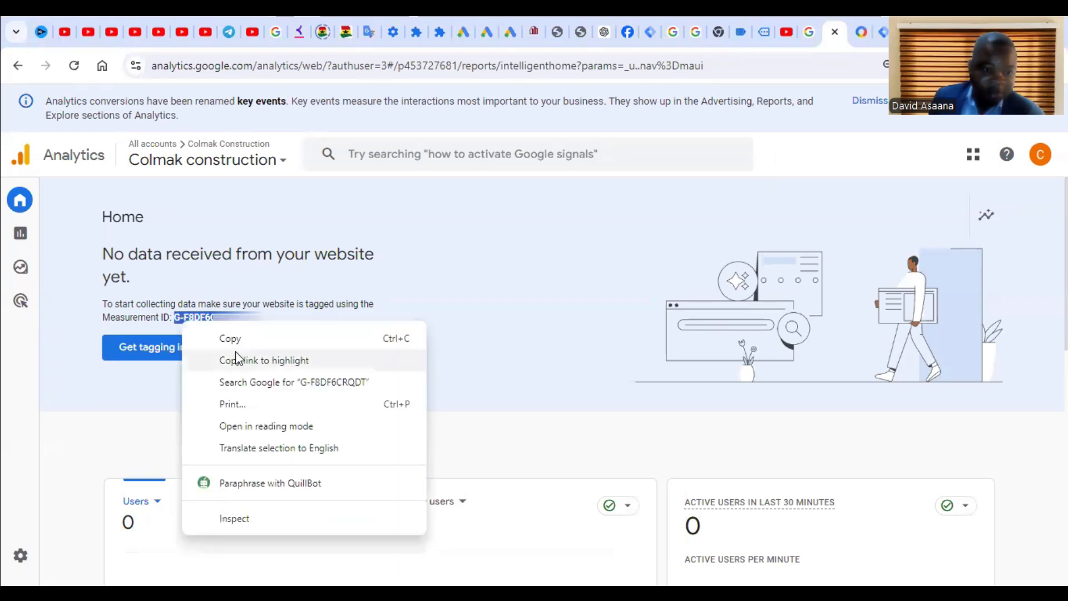
click(245, 339)
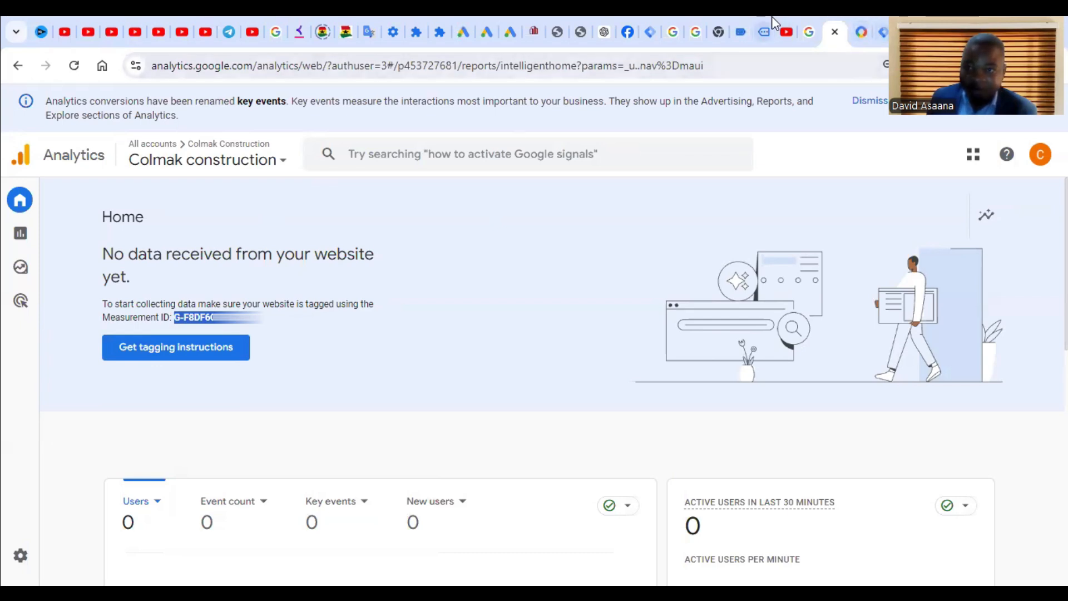
Step: Replace the tag's invalid Measurement ID with the copied full ID and save
click(648, 21)
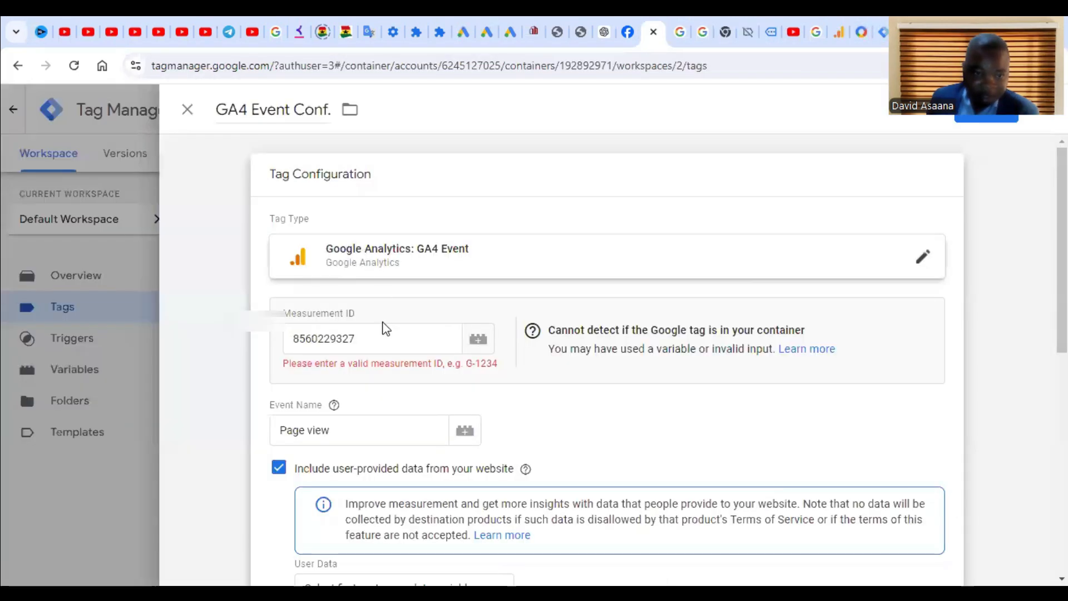
click(382, 336)
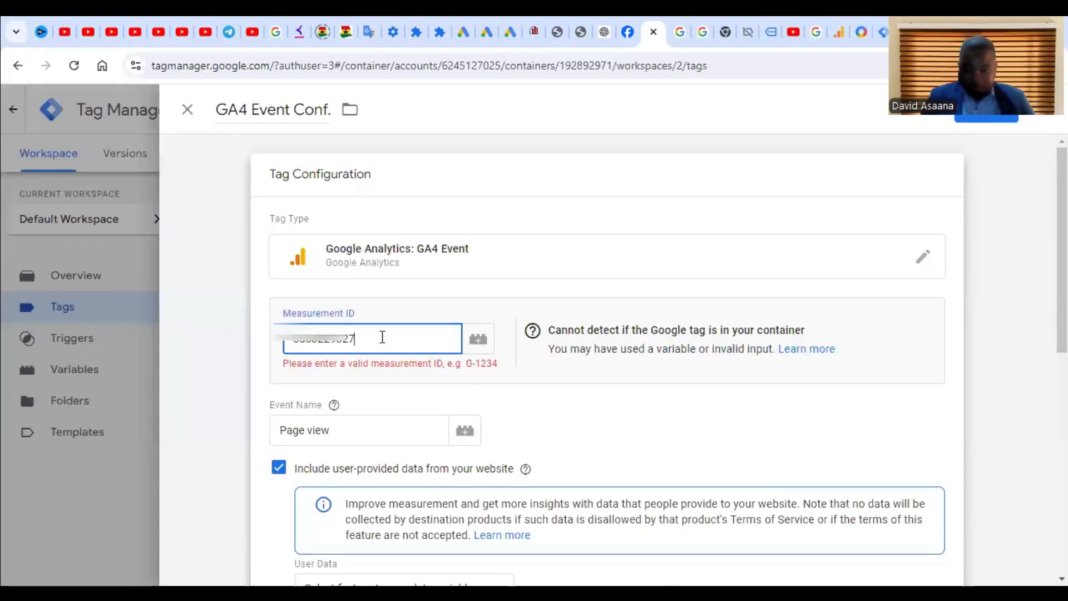
key(BackSpace)
key(ctrl+a)
key(BackSpace)
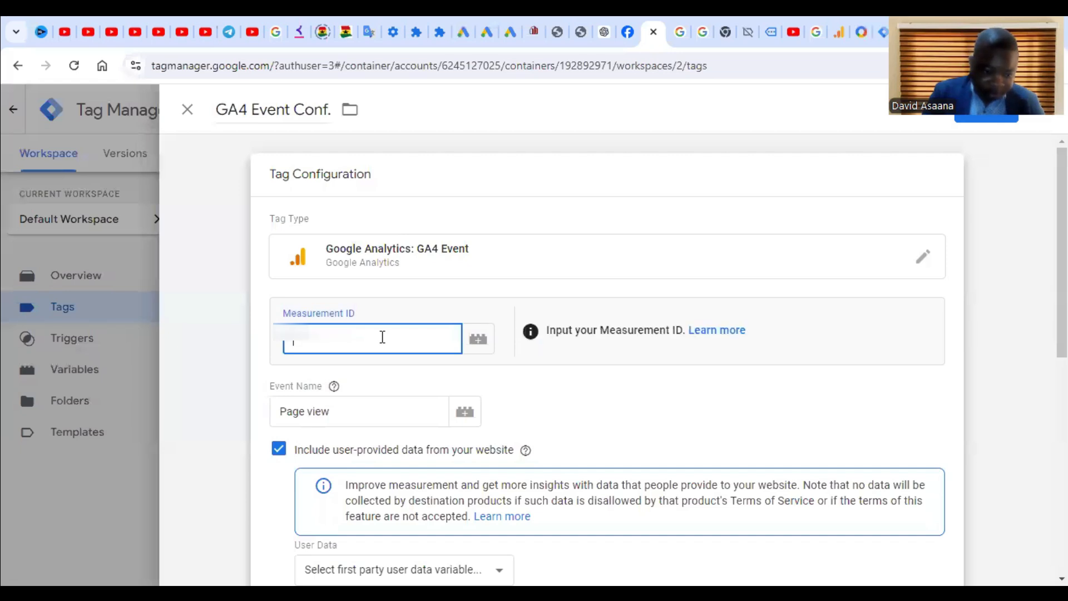
key(ctrl+v)
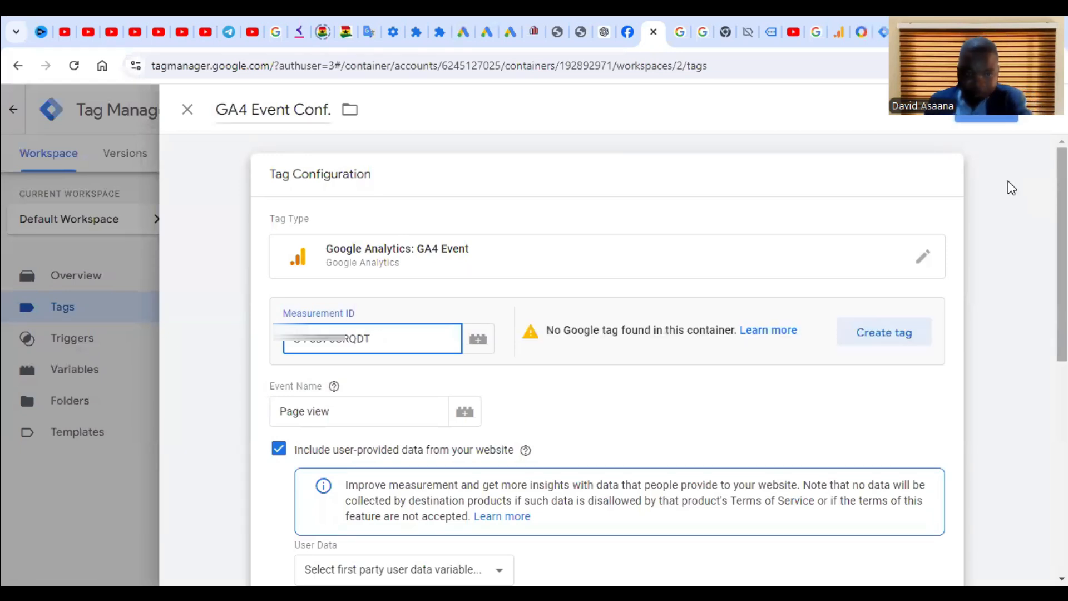
click(1001, 117)
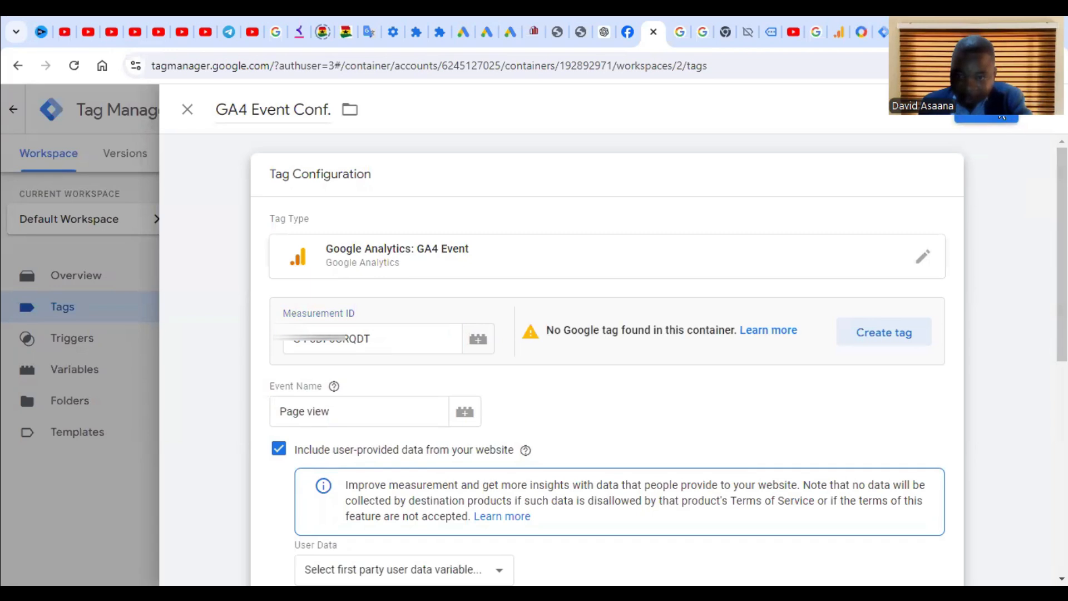
Step: Save the tag without a trigger, then look through the User Data variable choices
click(597, 290)
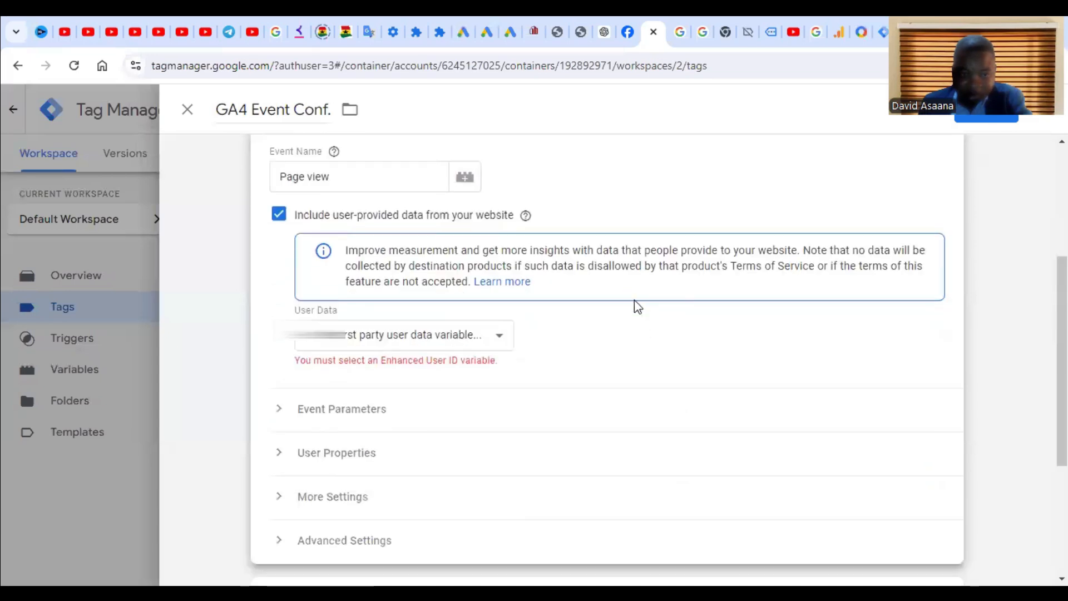
click(440, 337)
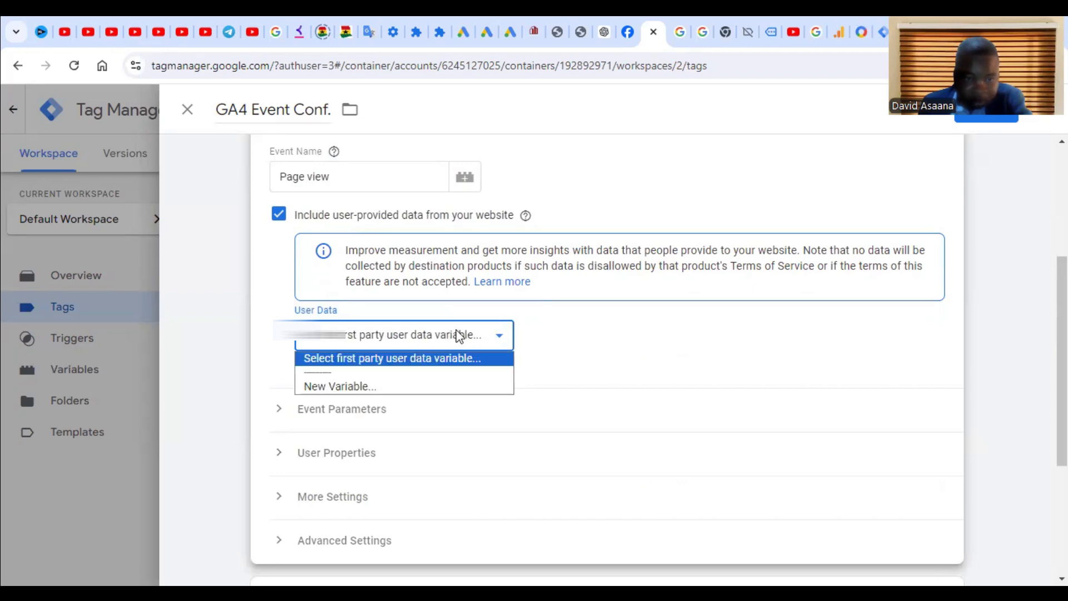
click(465, 356)
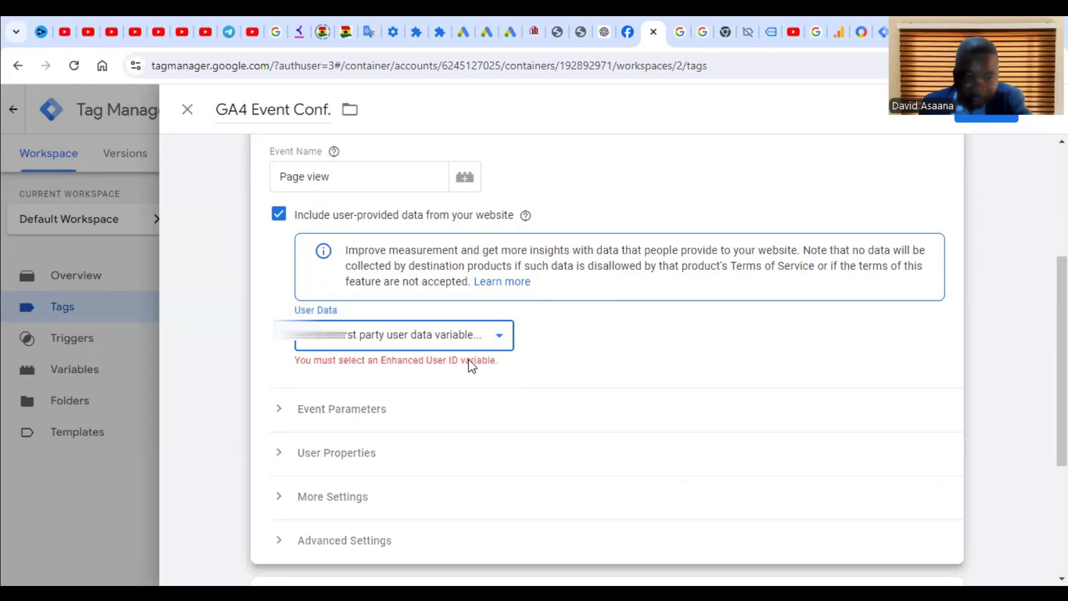
click(481, 367)
click(477, 341)
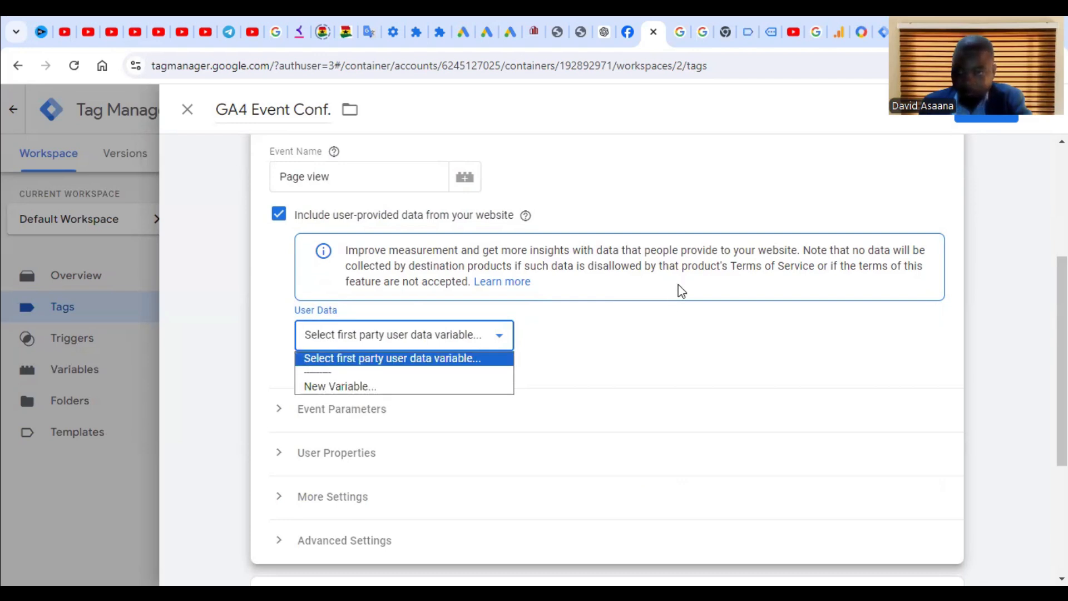
click(913, 345)
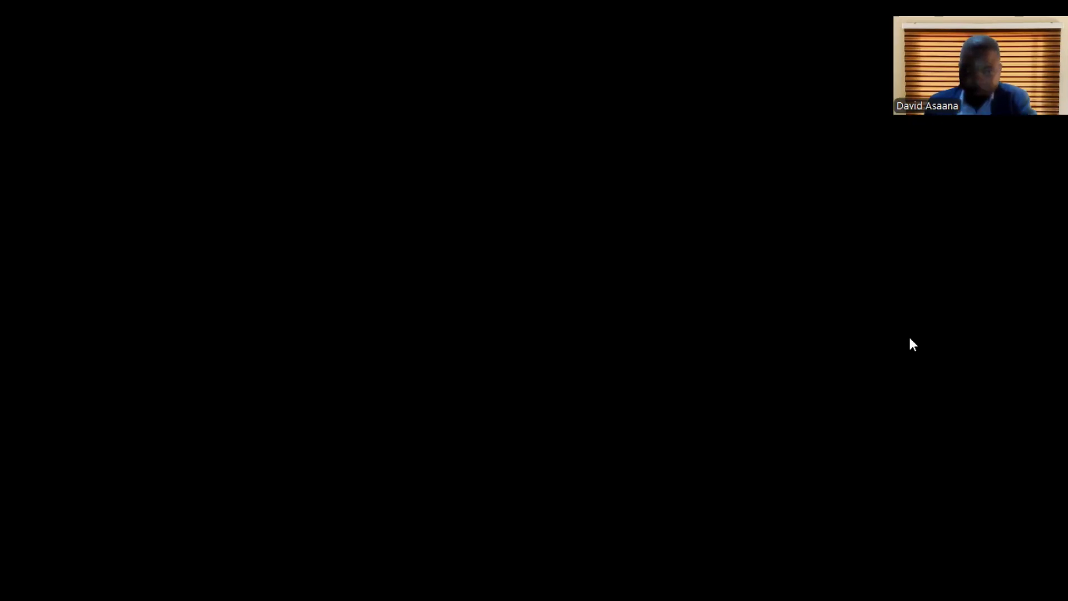
click(374, 337)
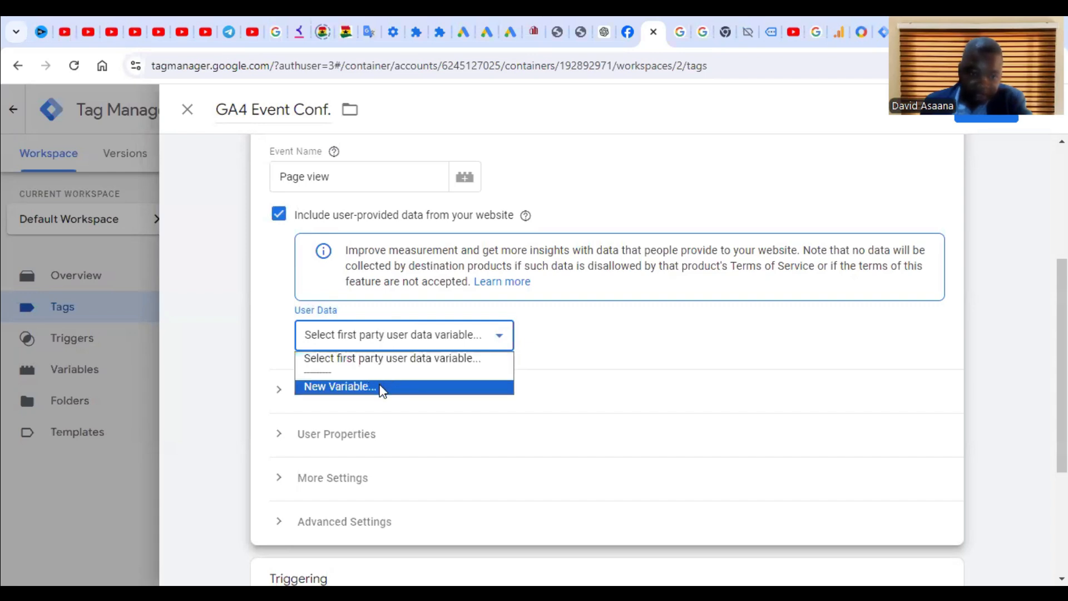
click(526, 362)
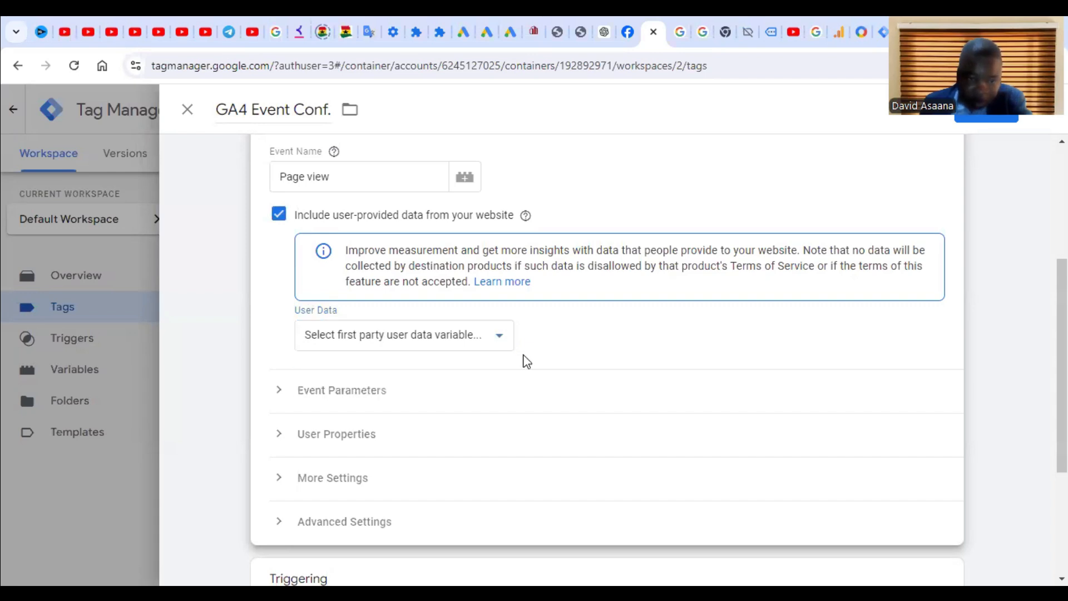
click(465, 338)
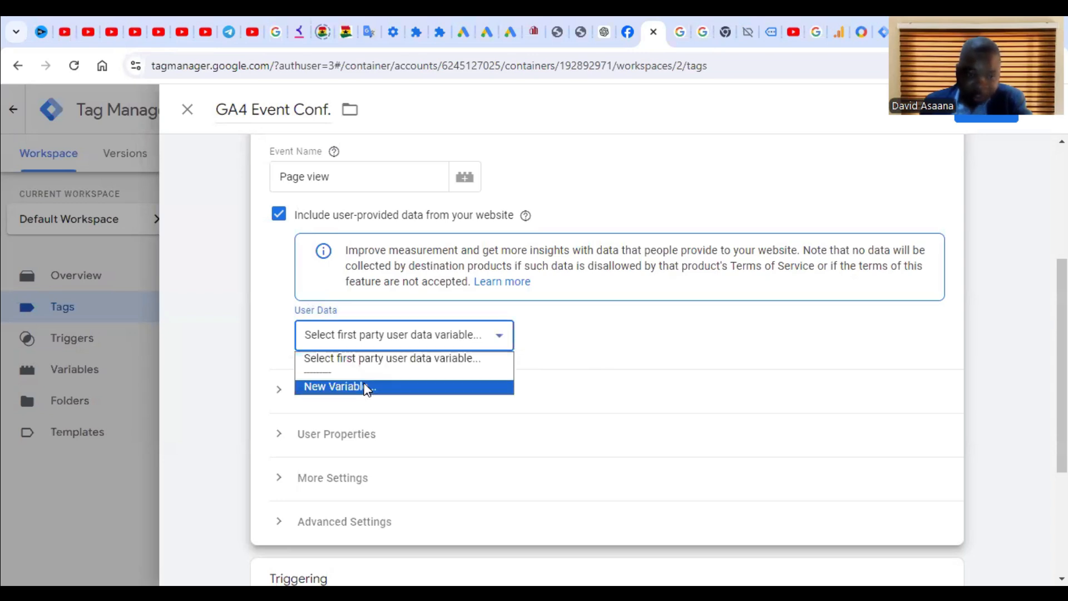
Step: Create an Automatic collection variable named User-Provided Data as User Data and save the tag
click(367, 388)
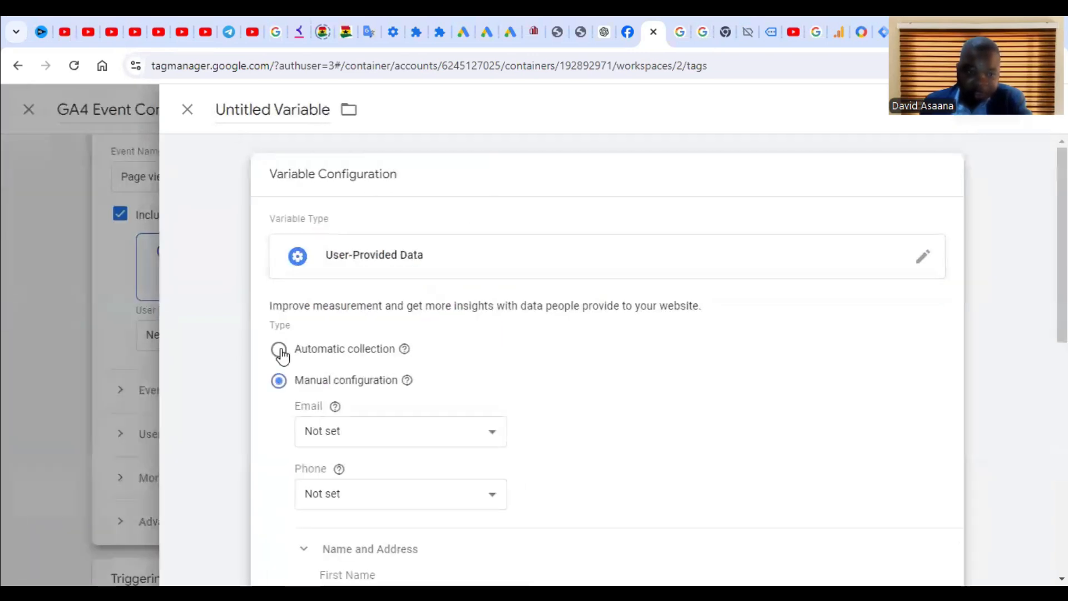
click(279, 350)
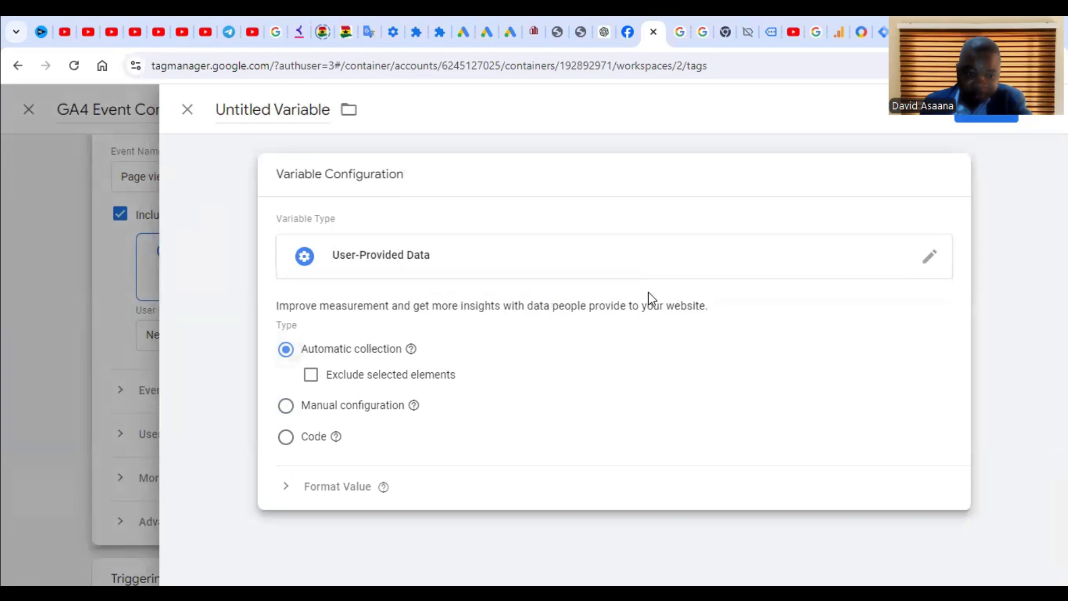
click(985, 119)
click(669, 344)
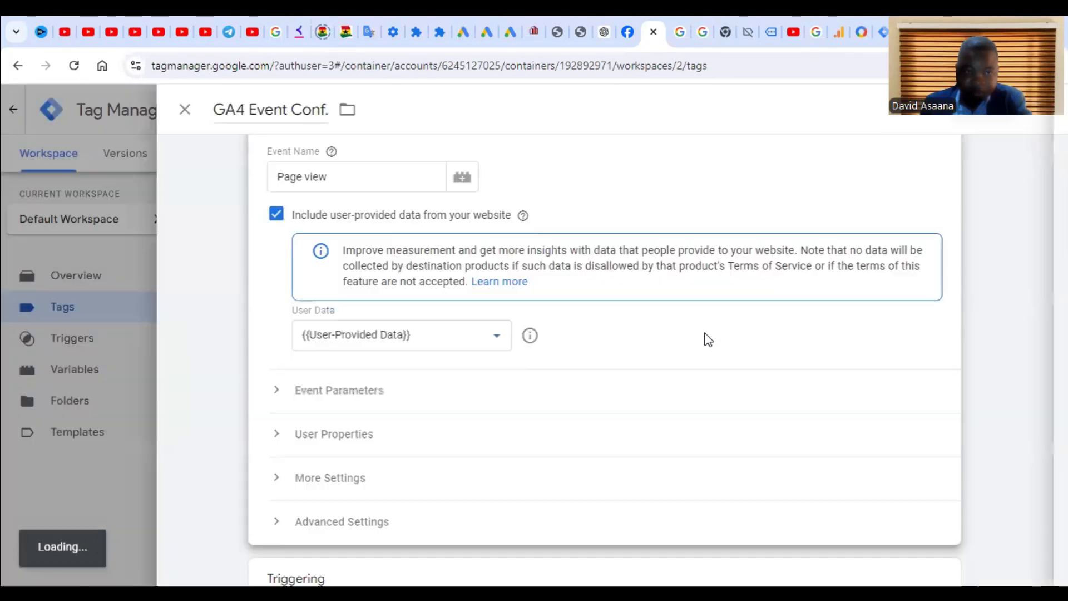
click(985, 118)
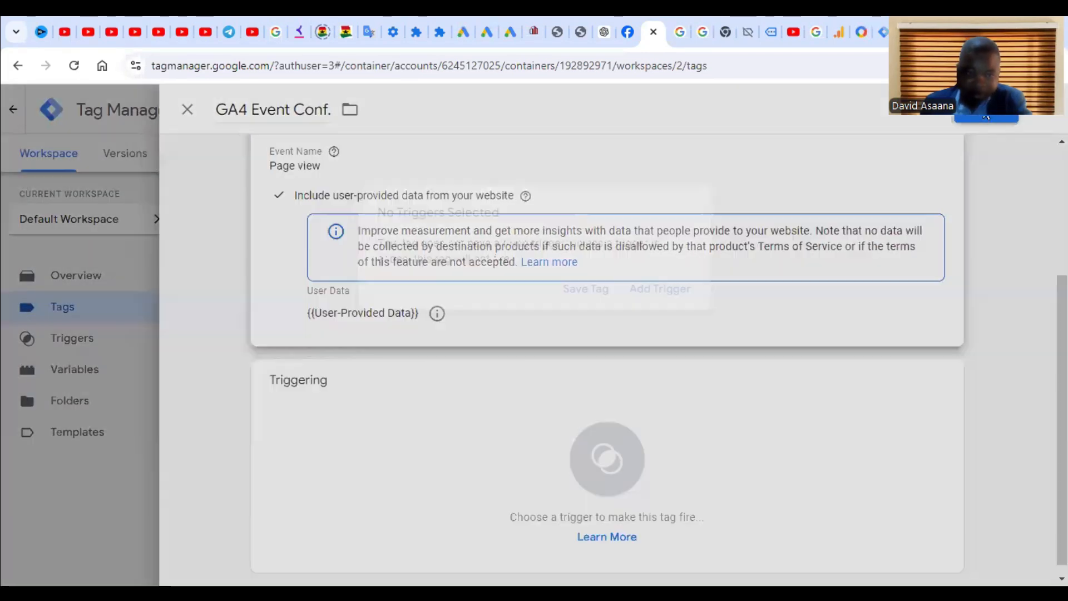
Step: Save the tag without a trigger, then submit and publish Version 2 without a description
click(591, 299)
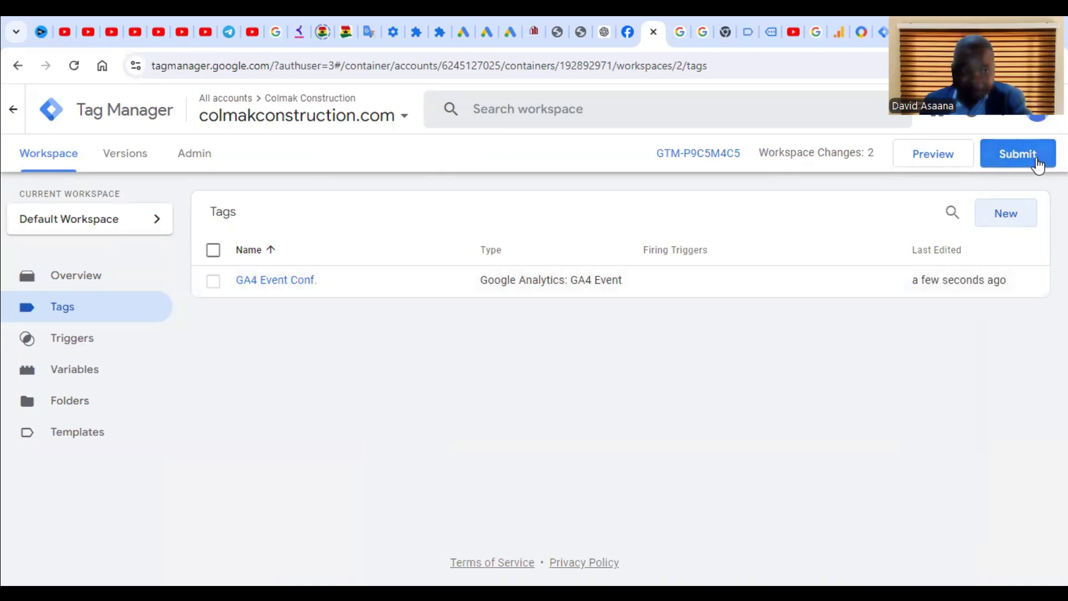
click(1019, 154)
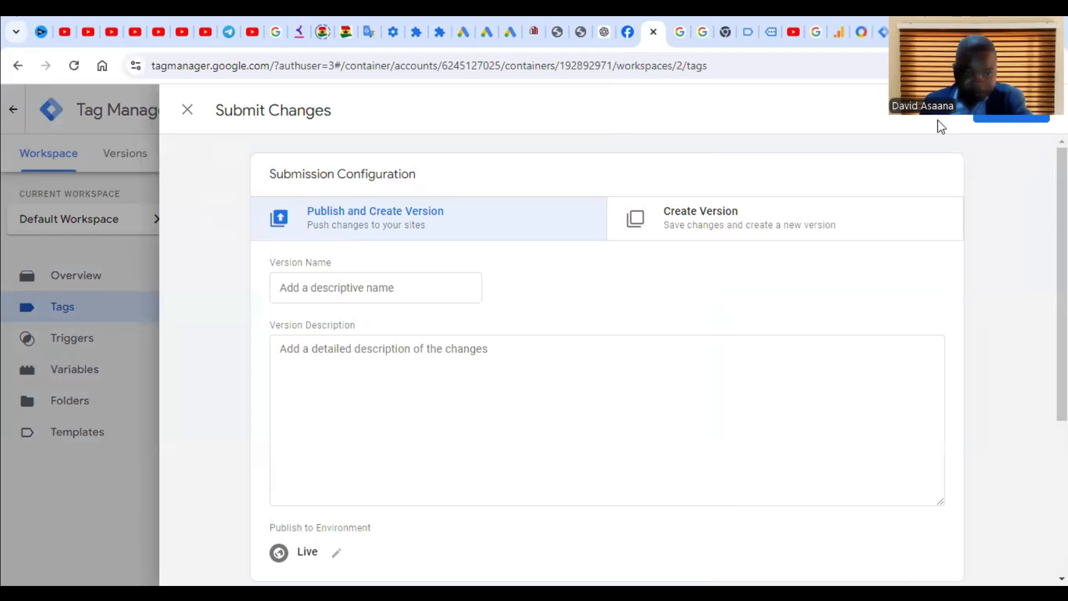
click(1013, 109)
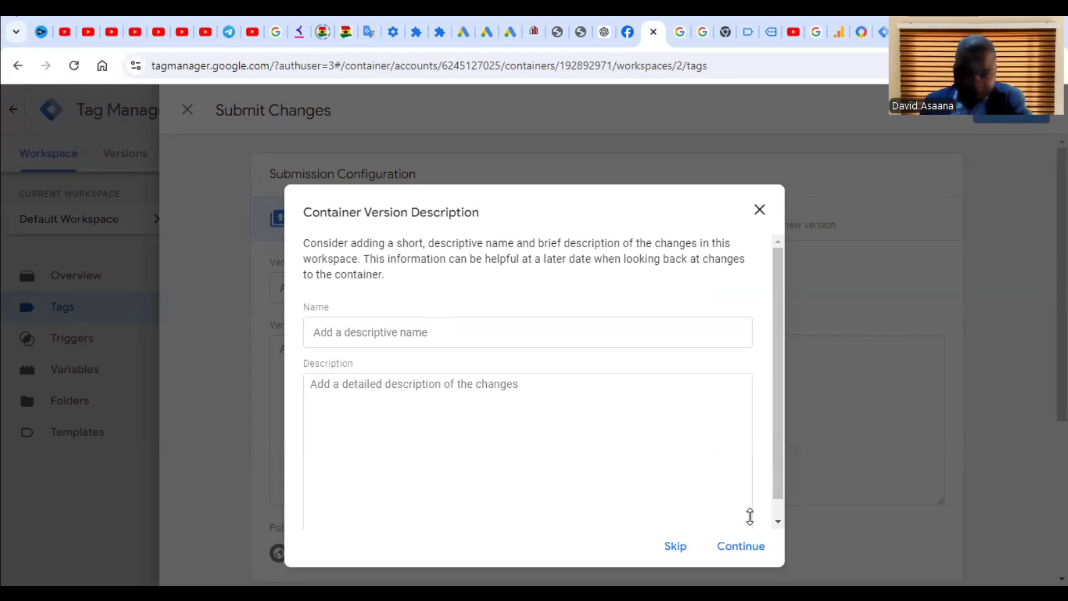
click(675, 547)
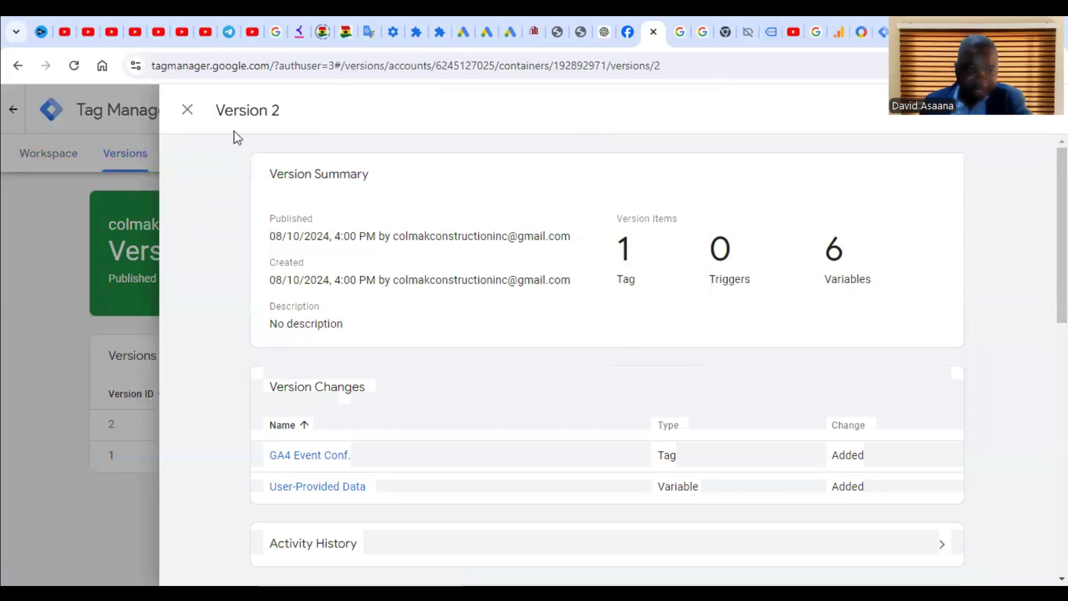
Step: Close the Version 2 summary panel
click(188, 110)
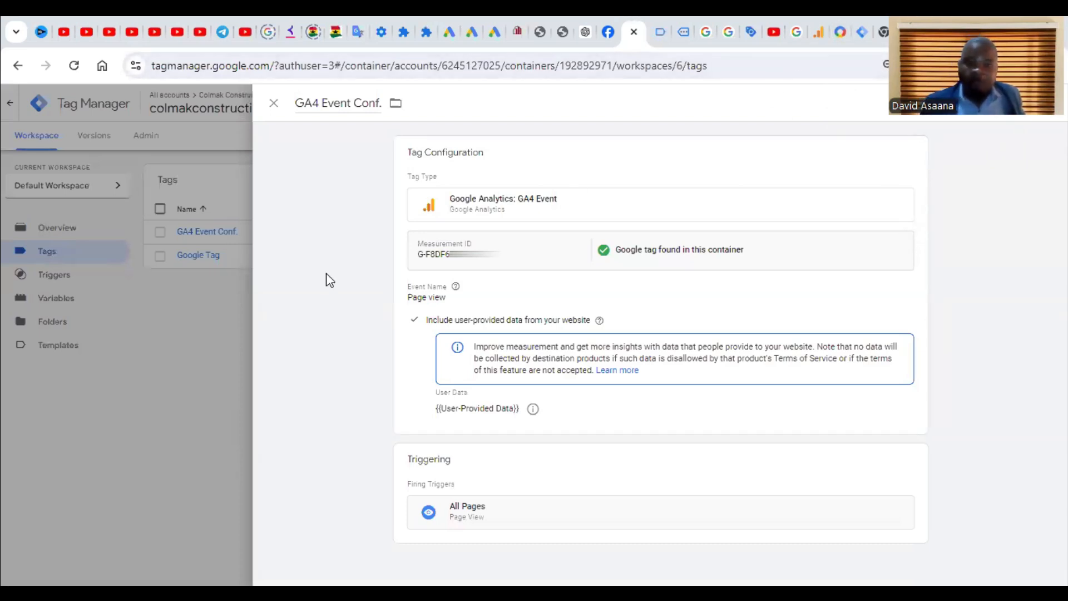
click(146, 300)
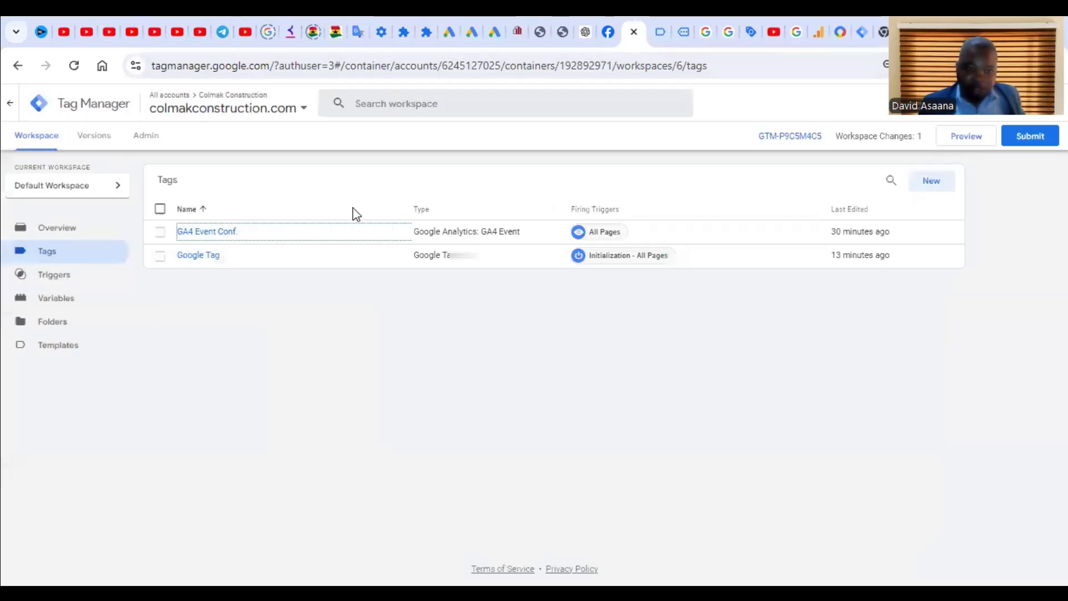
click(211, 232)
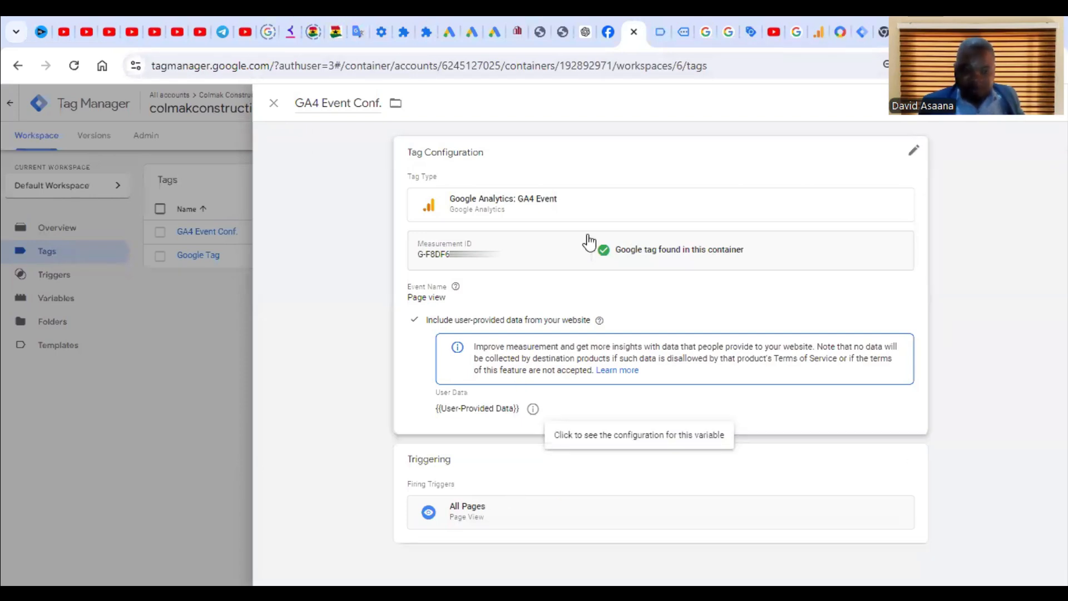
click(274, 103)
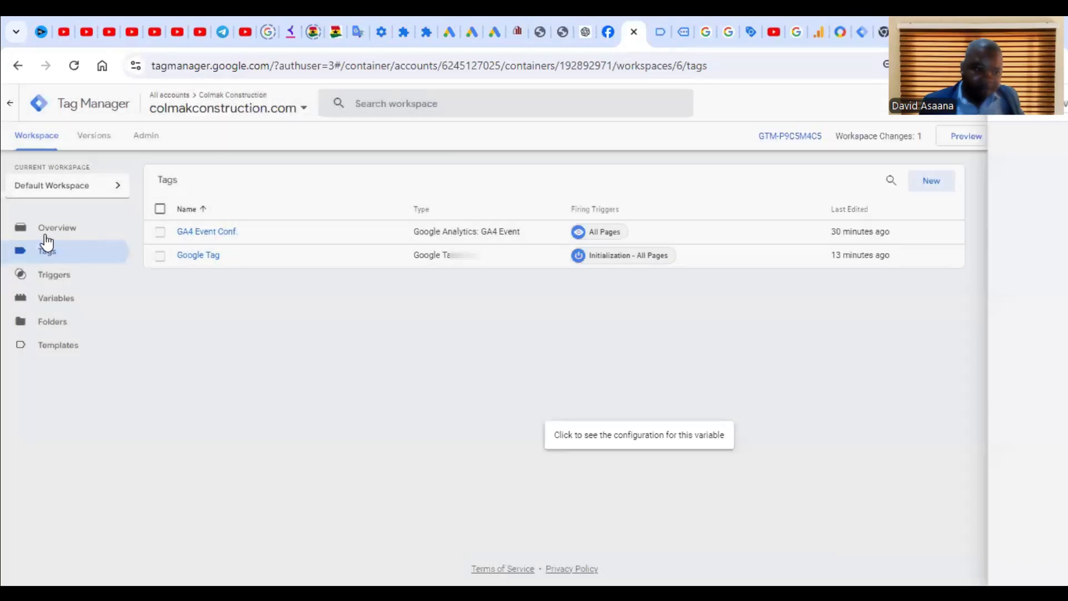
click(222, 230)
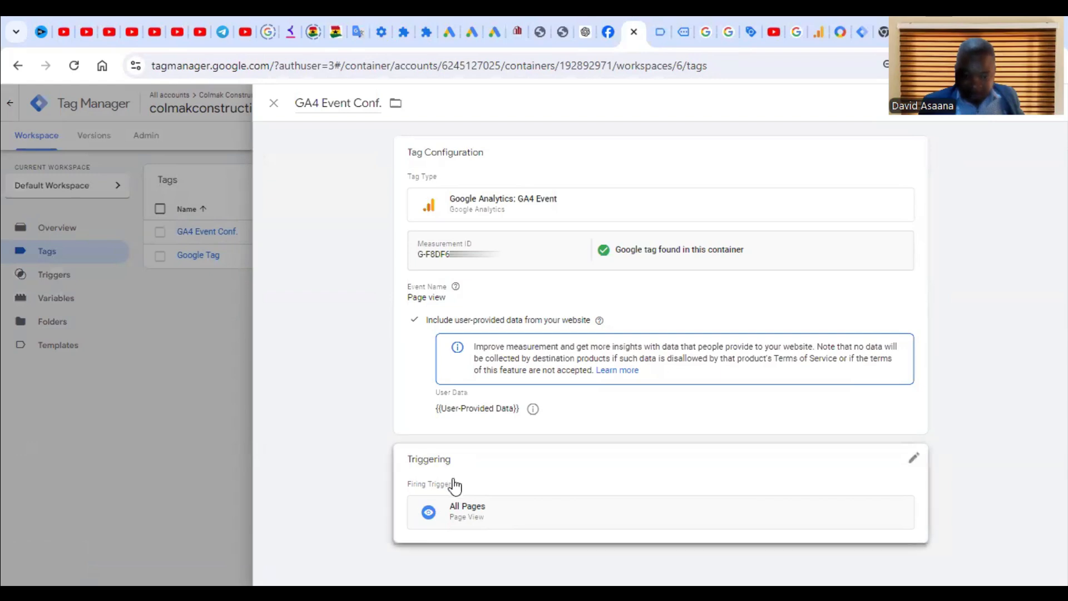
click(916, 462)
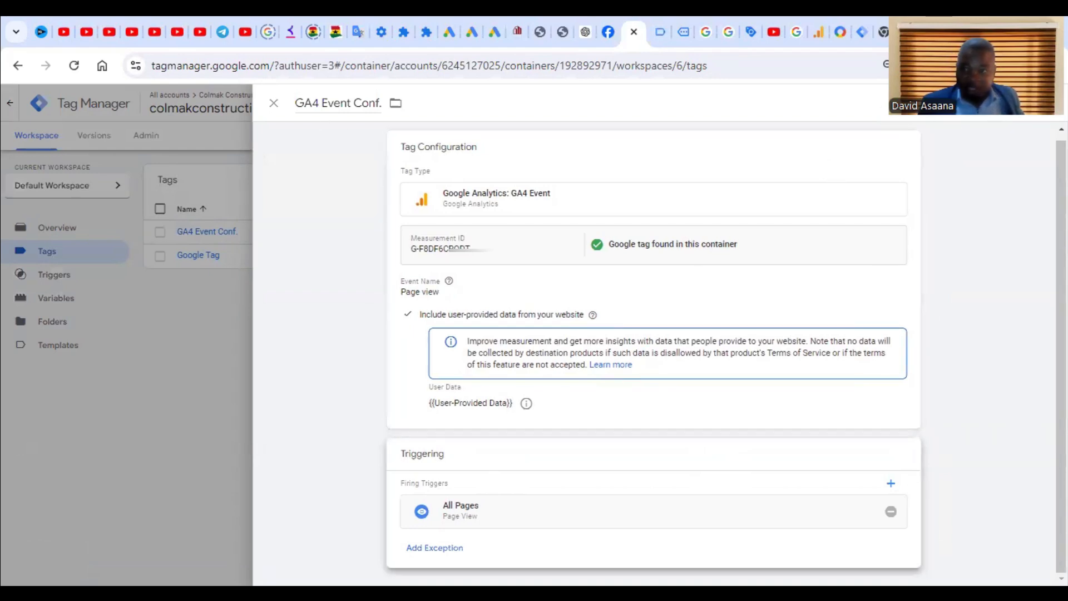
click(275, 106)
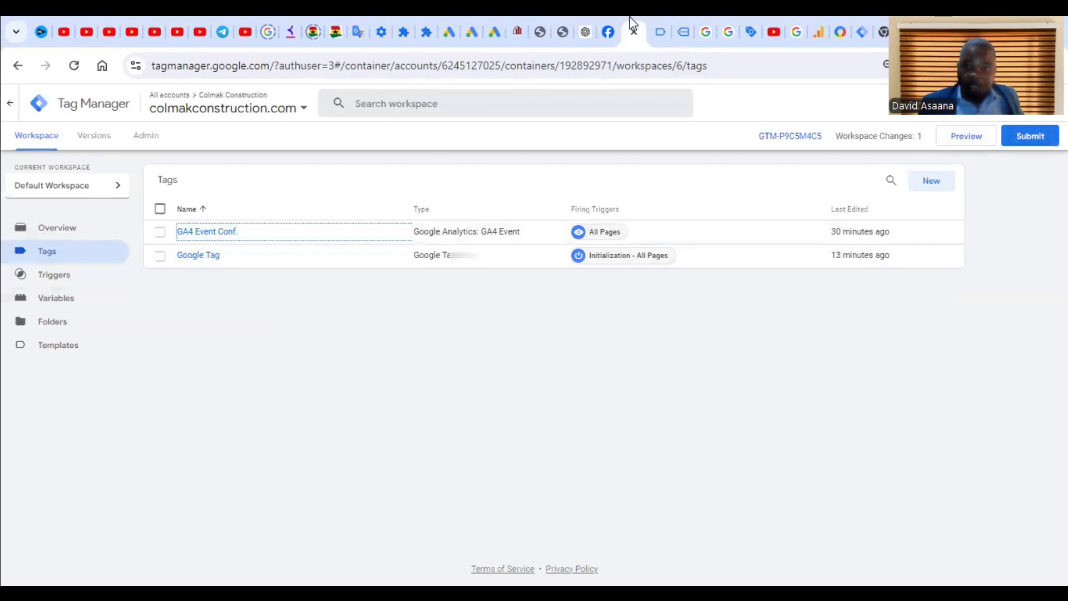
click(217, 232)
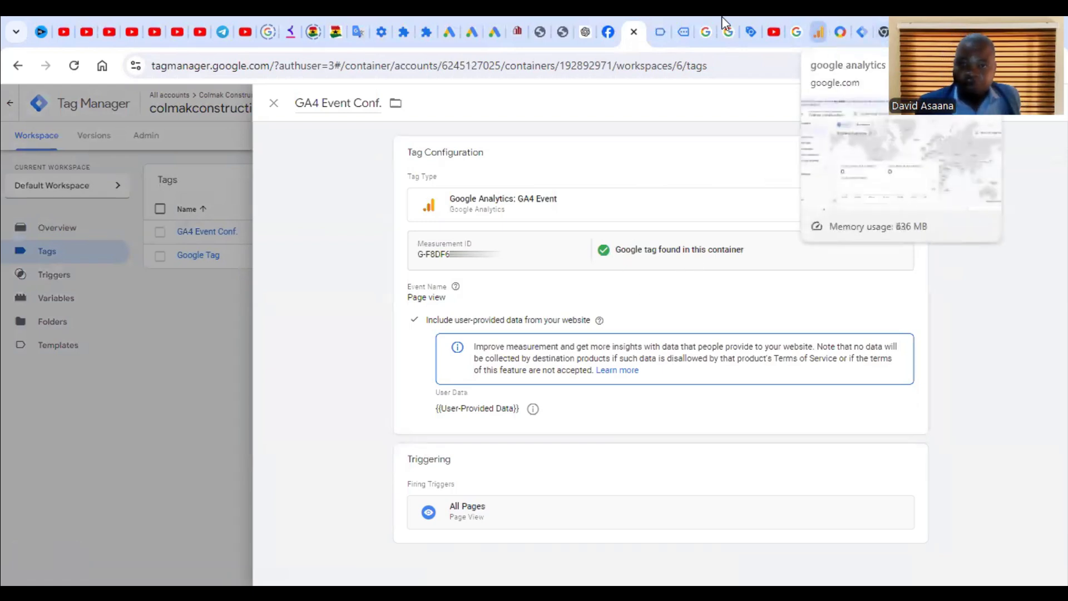
click(517, 31)
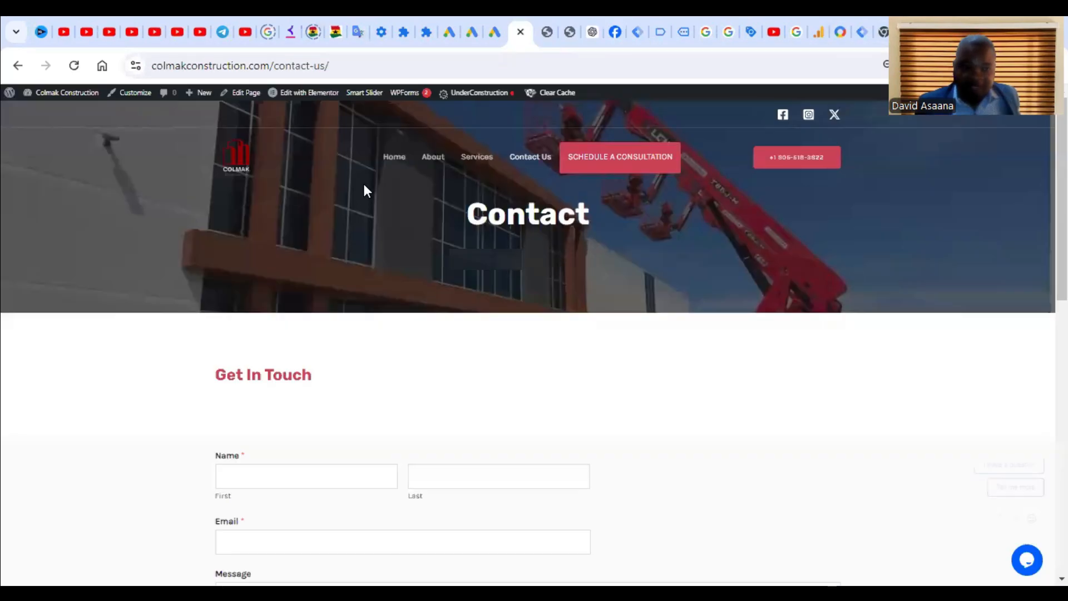
Step: Visit the Colmak Construction home, About and Contact Us pages, then return to Tag Manager
click(408, 166)
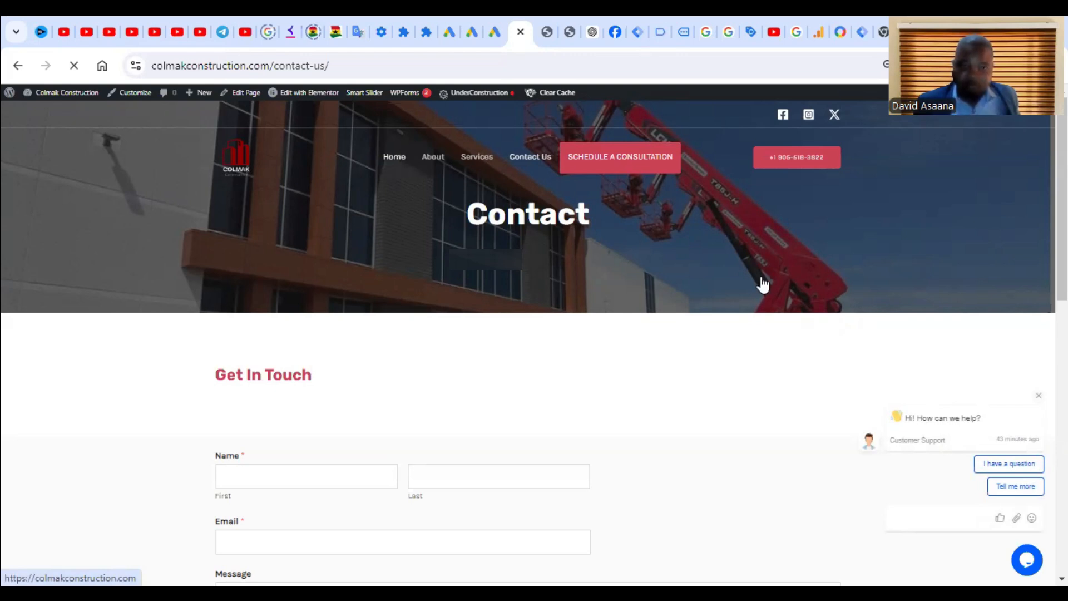
scroll(821, 317, down, 20)
scroll(821, 318, up, 8)
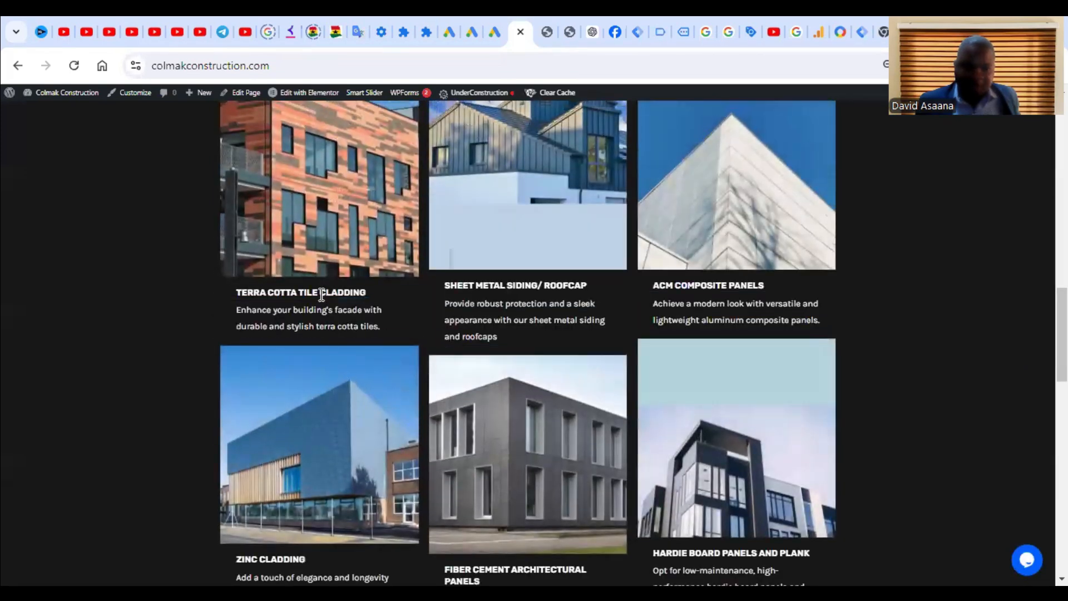
scroll(651, 329, up, 10)
click(615, 436)
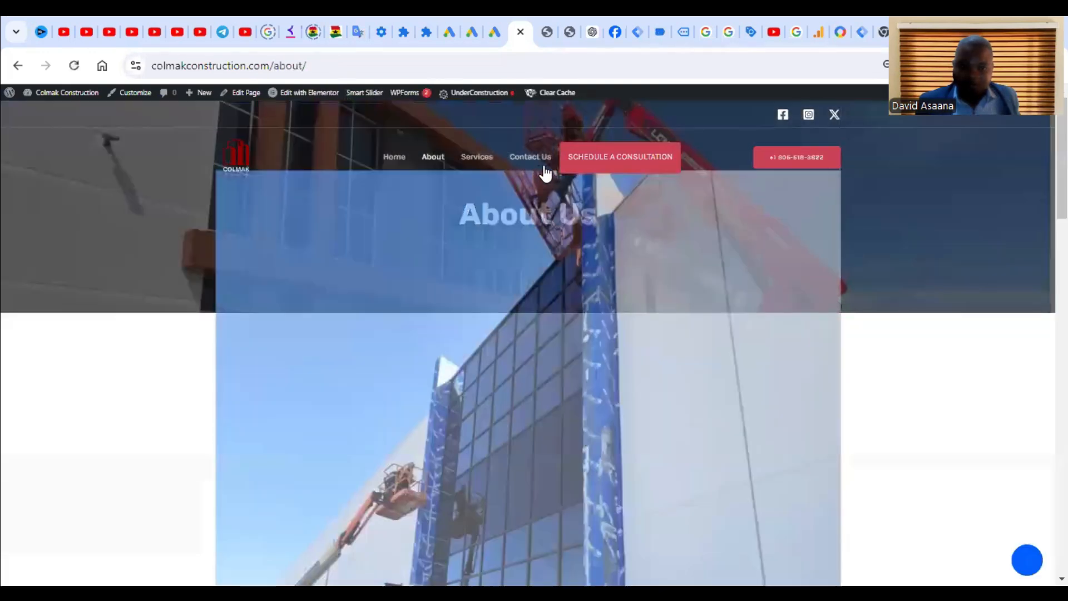
click(534, 158)
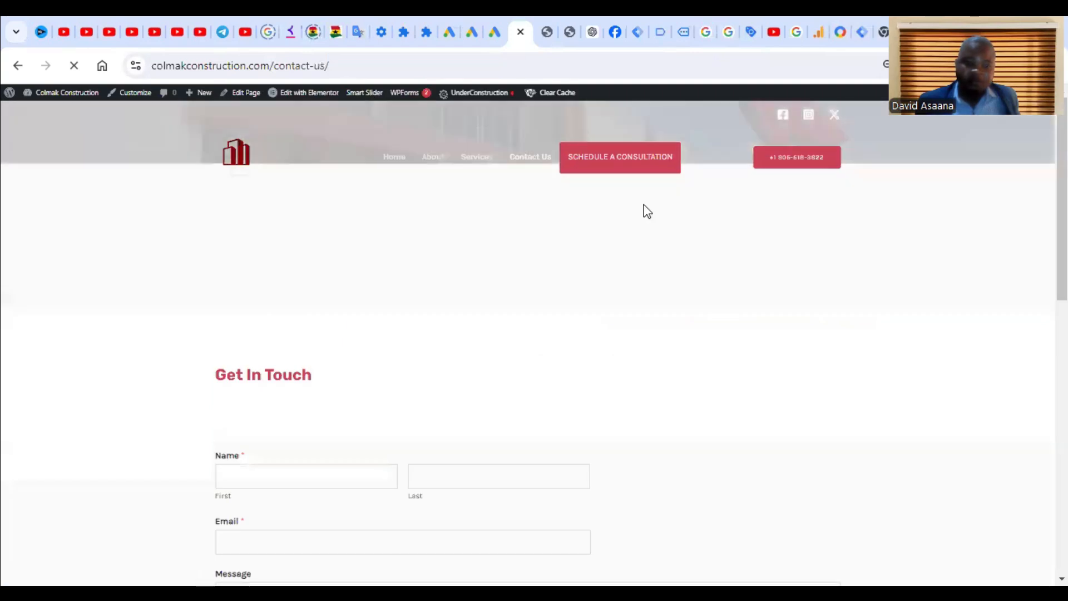
scroll(789, 406, down, 10)
scroll(619, 289, up, 10)
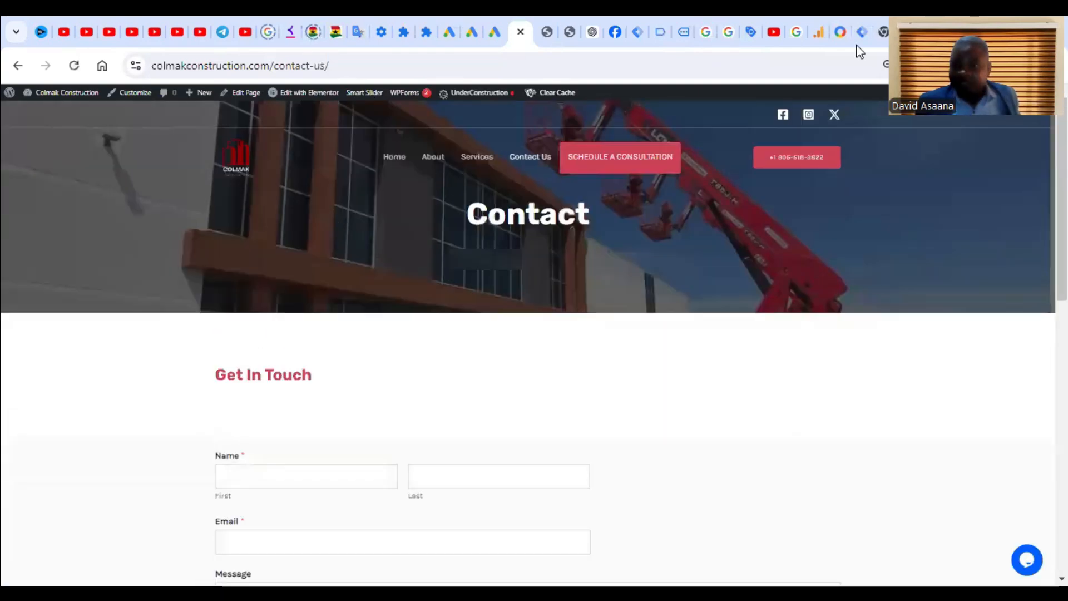
click(858, 15)
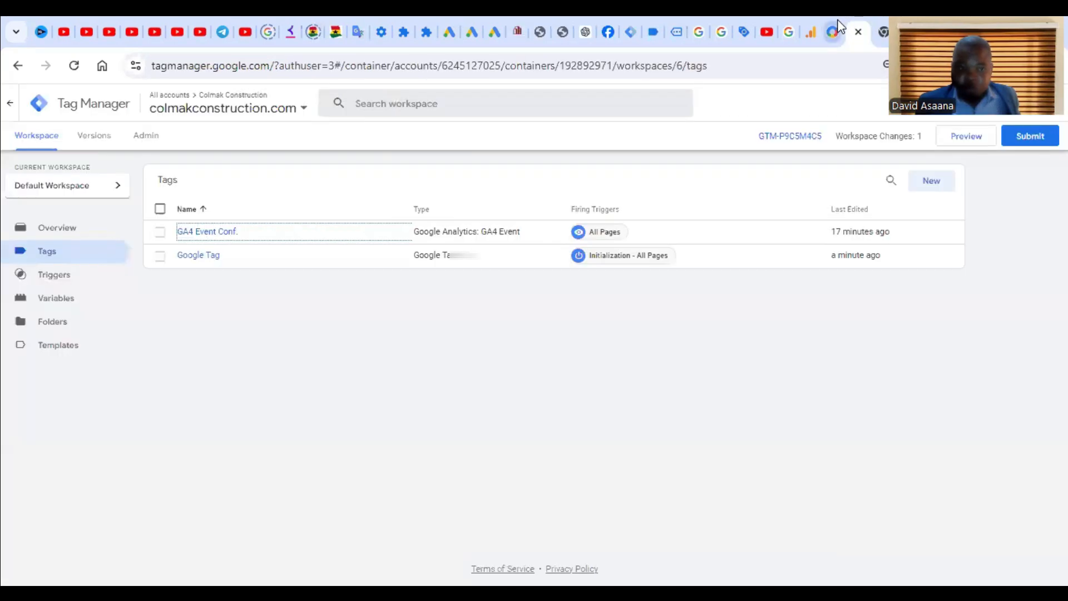
Step: Reload the Analytics Realtime overview and check the Event count by Event name card for Page view events
click(808, 16)
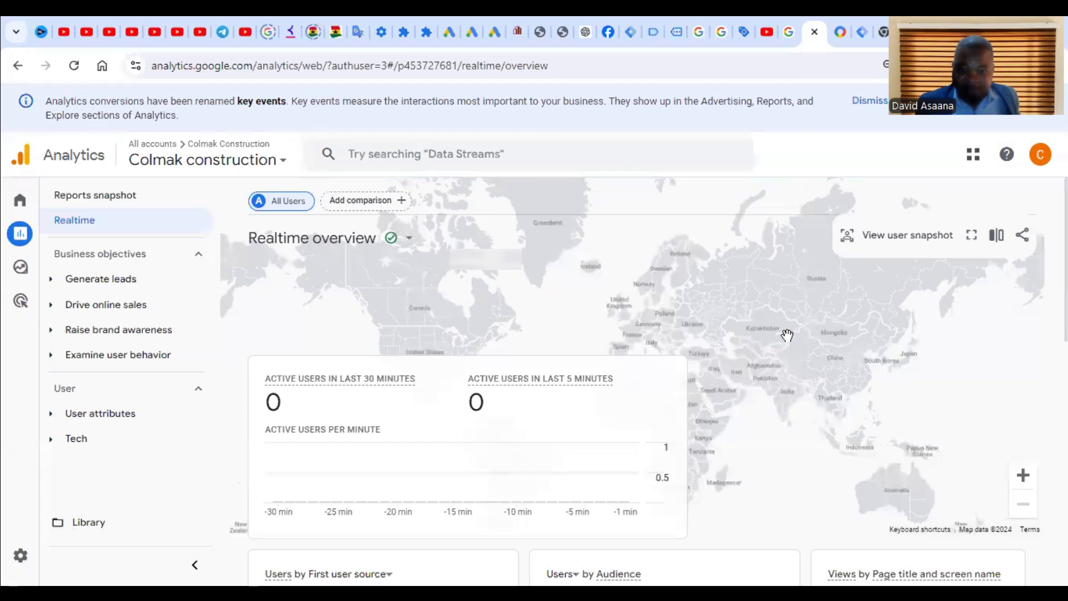
click(79, 72)
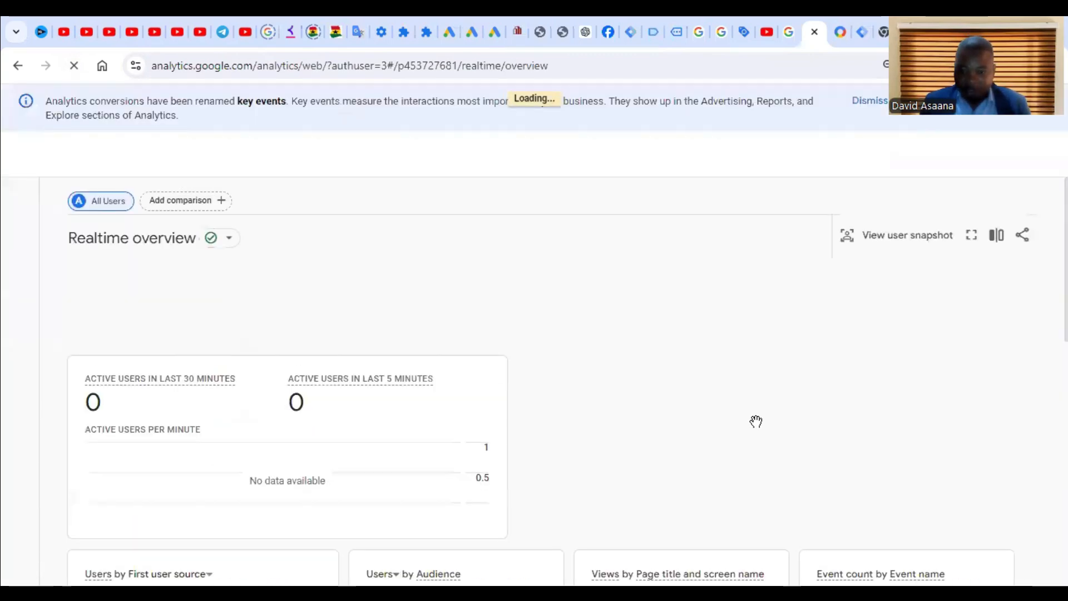
scroll(760, 422, down, 3)
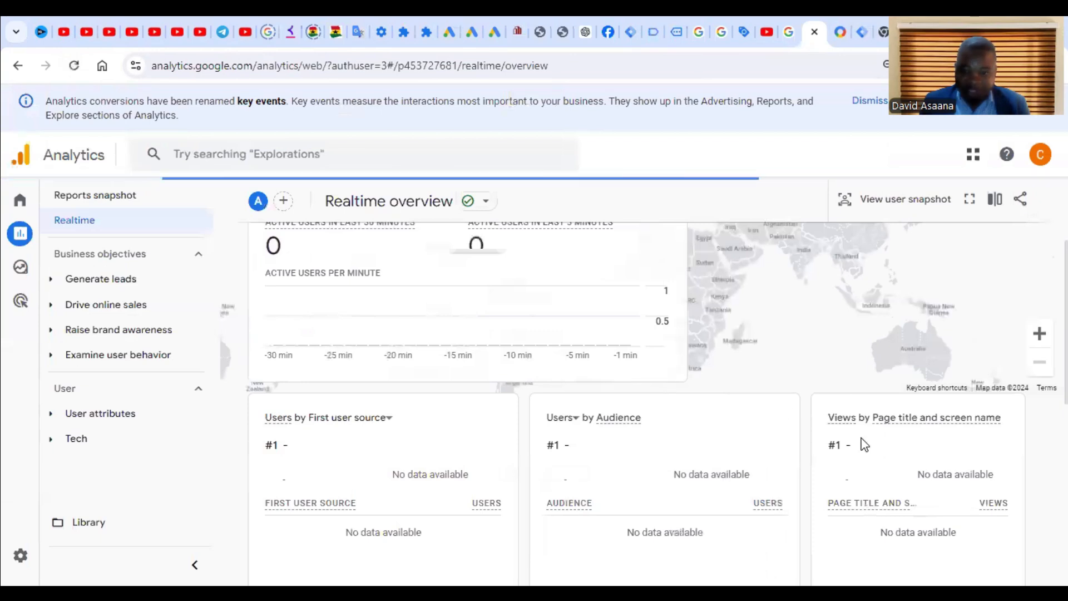
scroll(568, 398, up, 3)
scroll(593, 381, down, 7)
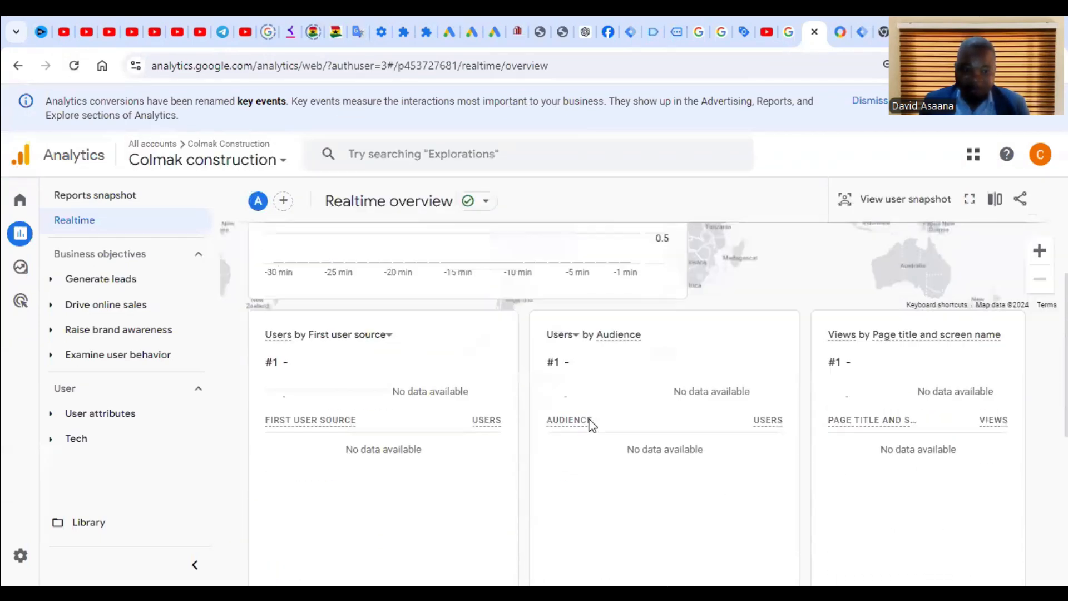
scroll(759, 475, down, 4)
mouse_move(349, 316)
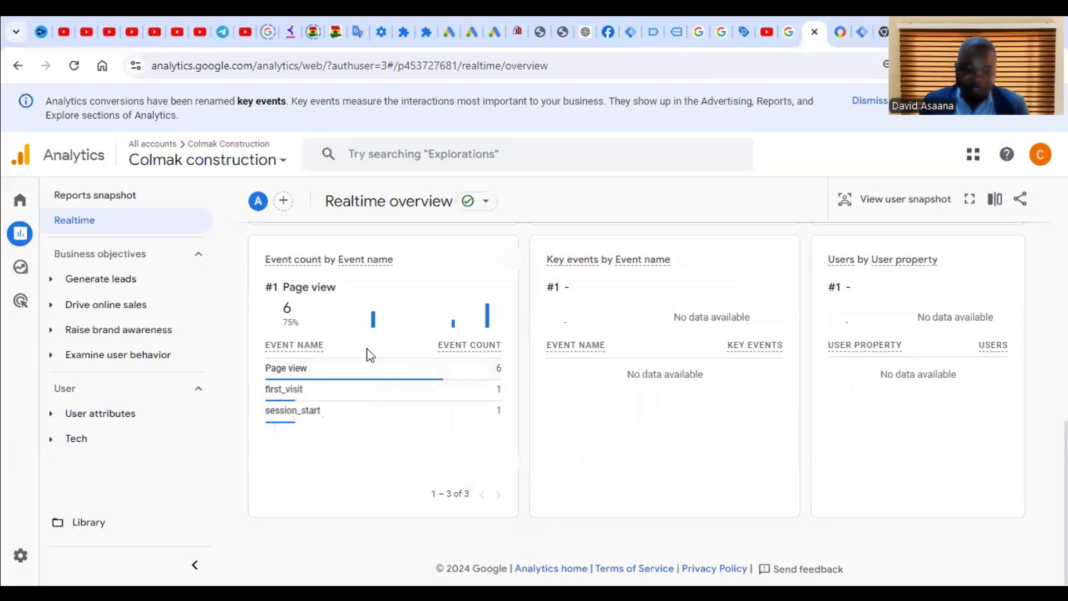
scroll(365, 353, up, 10)
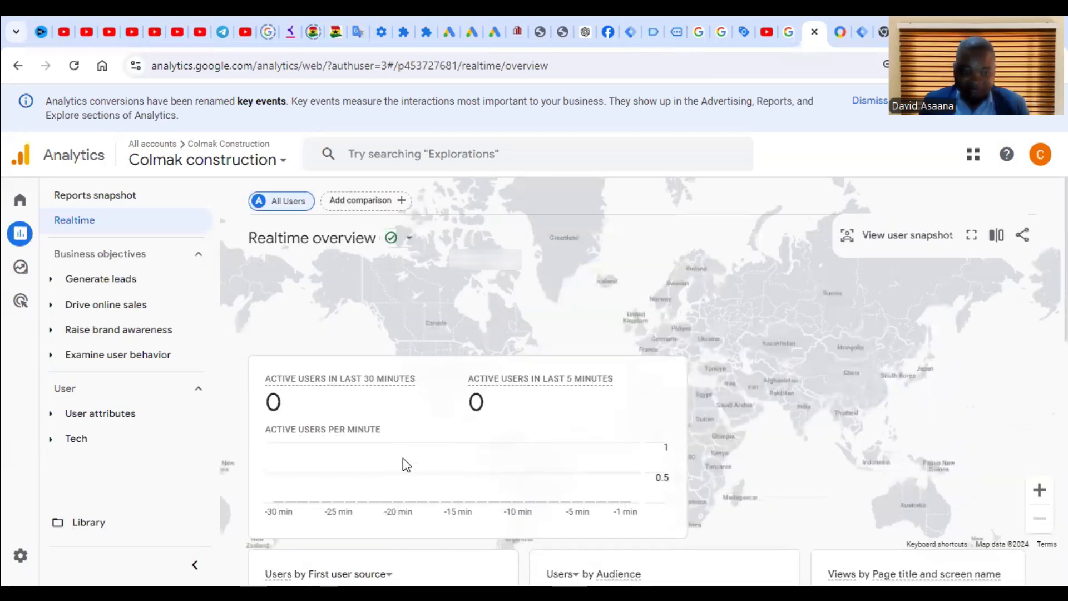
scroll(403, 372, down, 4)
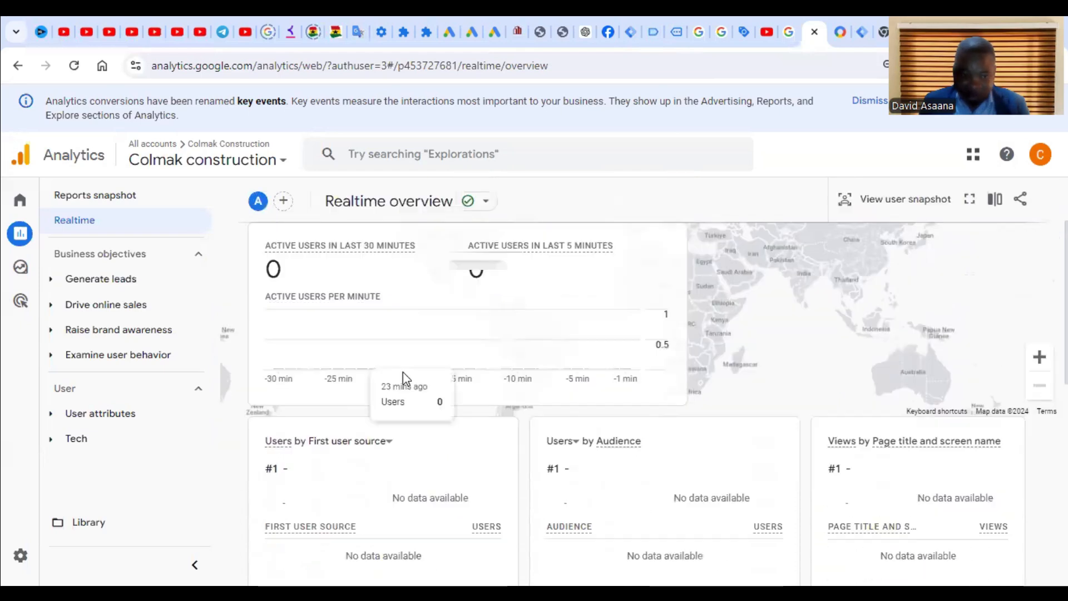
scroll(552, 360, up, 4)
scroll(658, 400, down, 2)
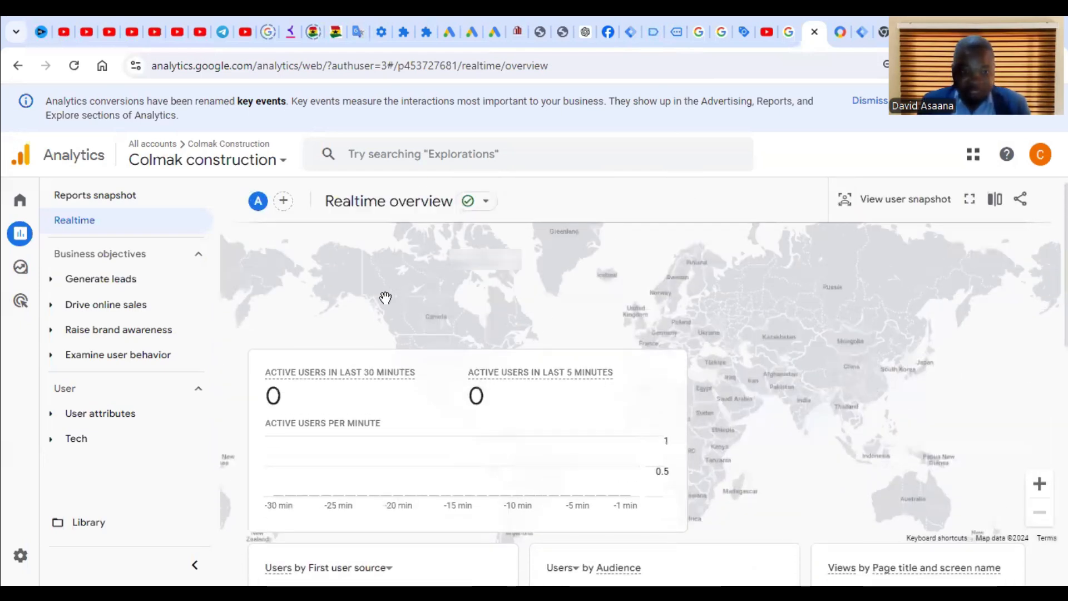
scroll(384, 298, up, 2)
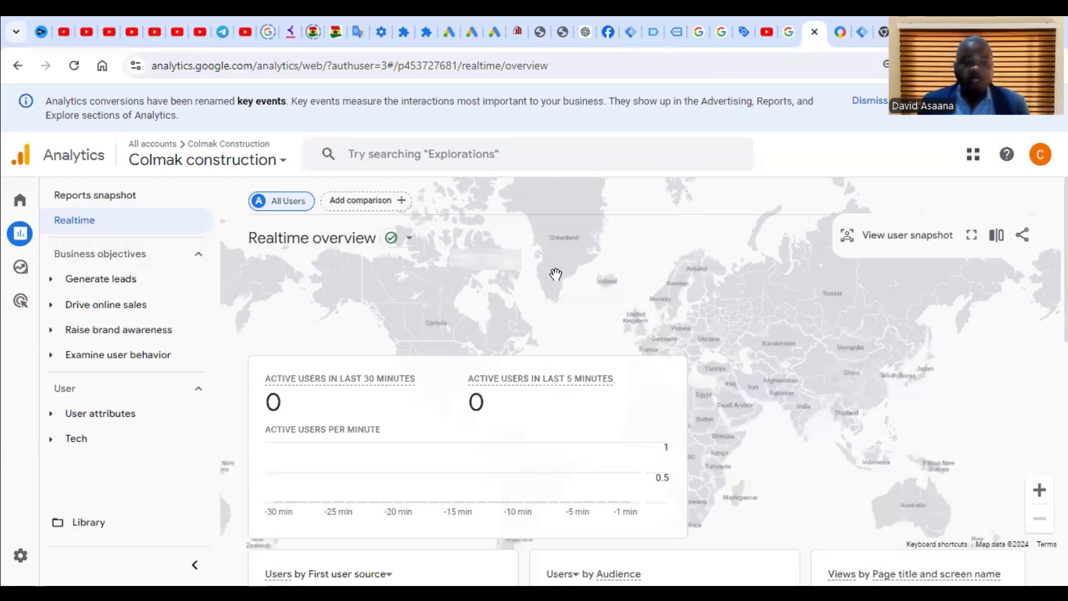
mouse_move(140, 279)
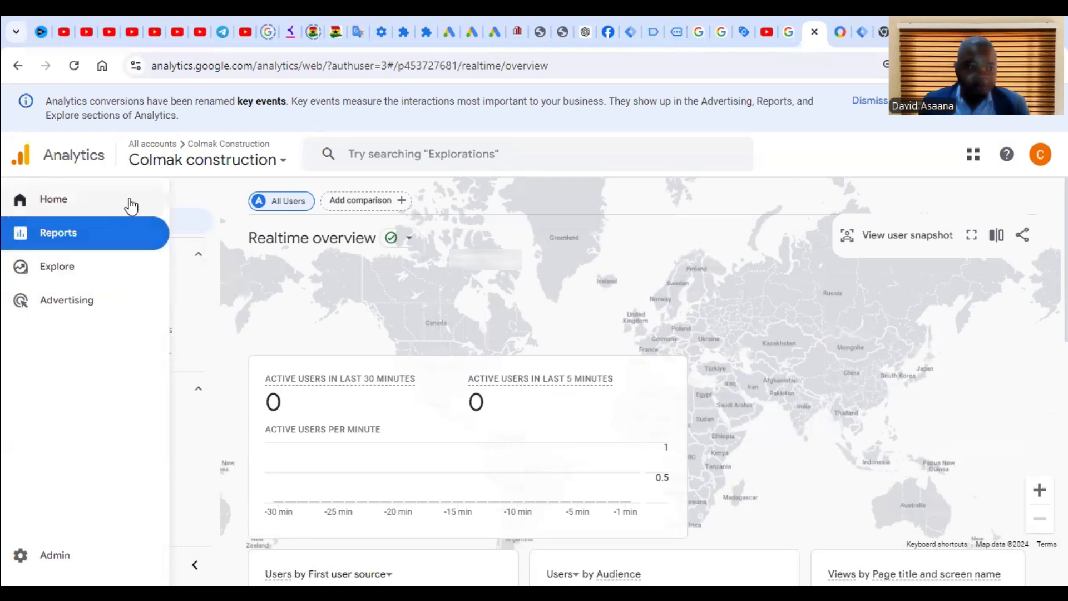
click(86, 200)
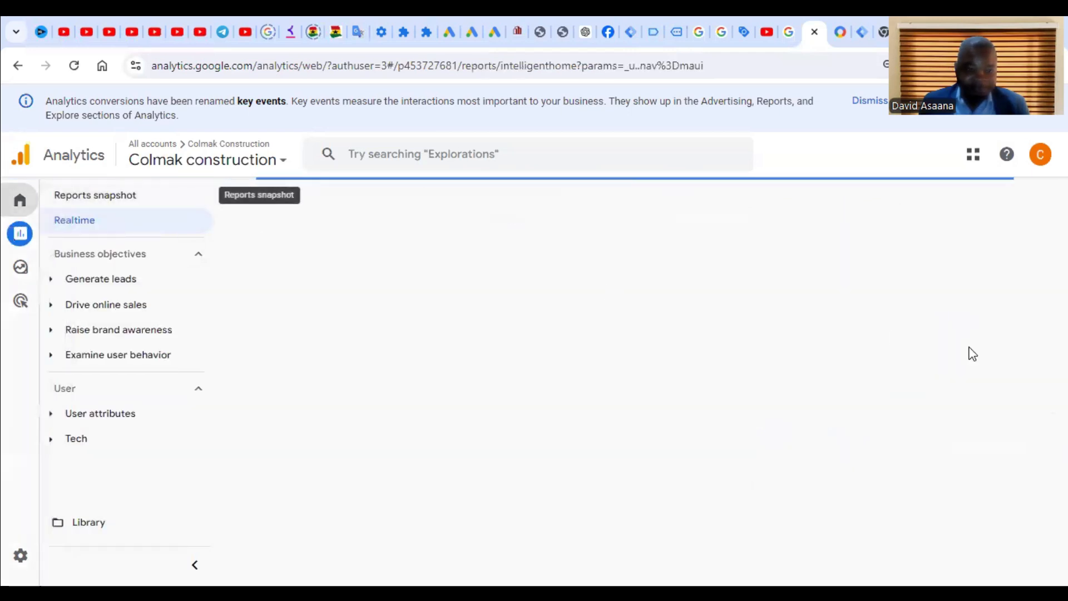
Step: Review the Analytics Home summary showing no data received yet, then return to Tag Manager's Tags list
scroll(755, 393, down, 8)
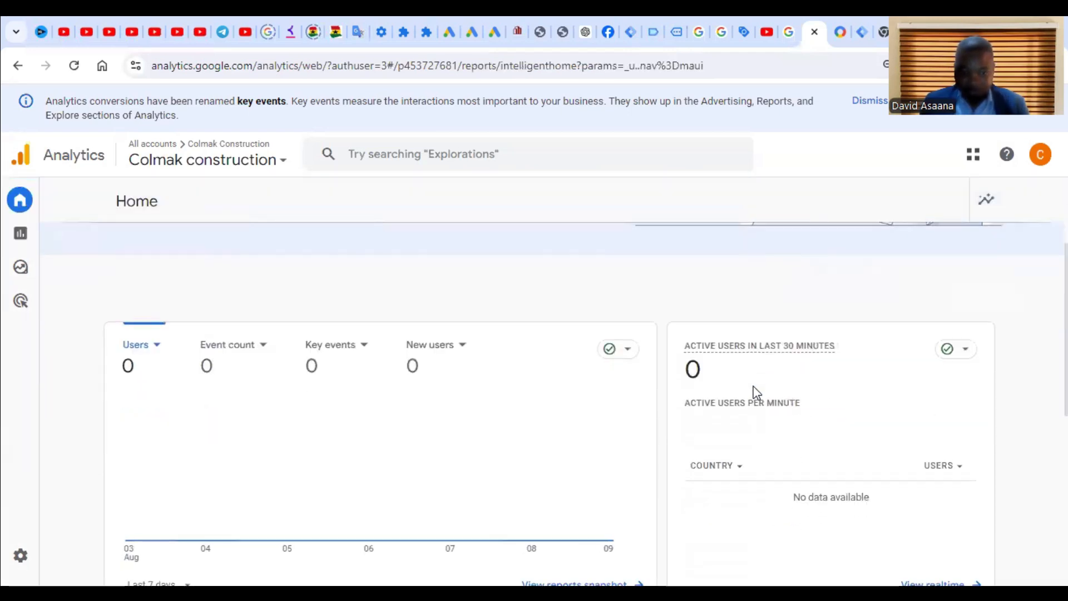
scroll(314, 389, up, 5)
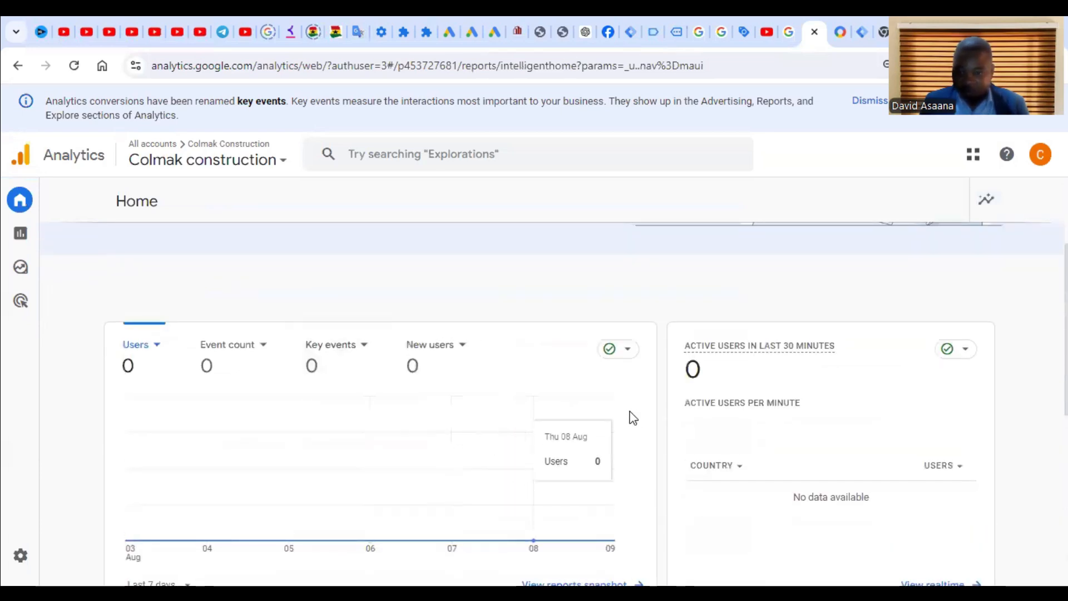
scroll(883, 452, down, 4)
scroll(883, 453, down, 2)
scroll(429, 311, down, 2)
scroll(429, 311, up, 2)
scroll(574, 335, up, 10)
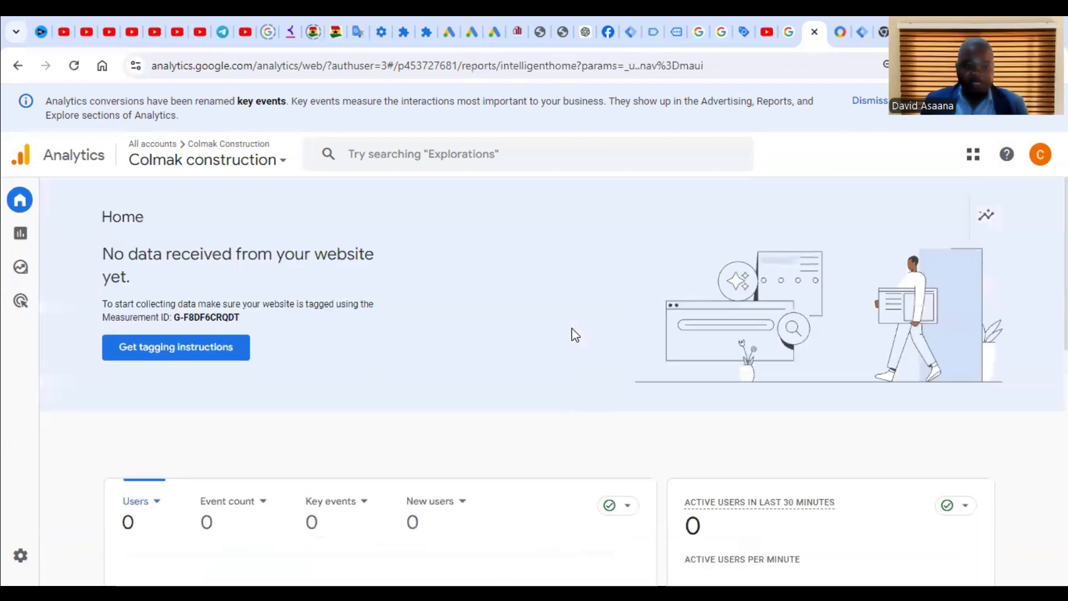
scroll(535, 396, down, 5)
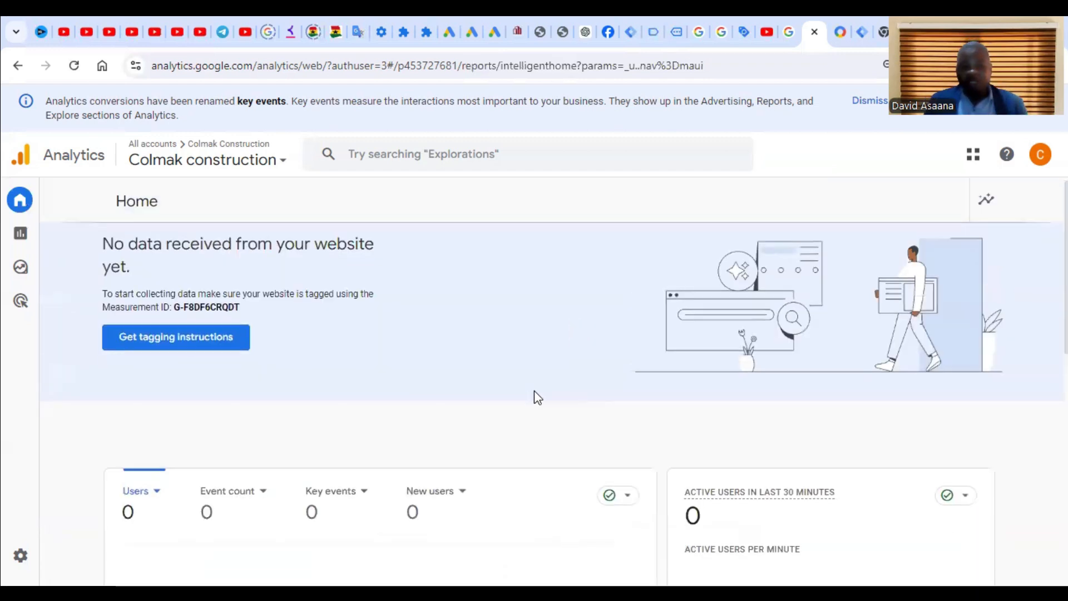
scroll(716, 432, down, 4)
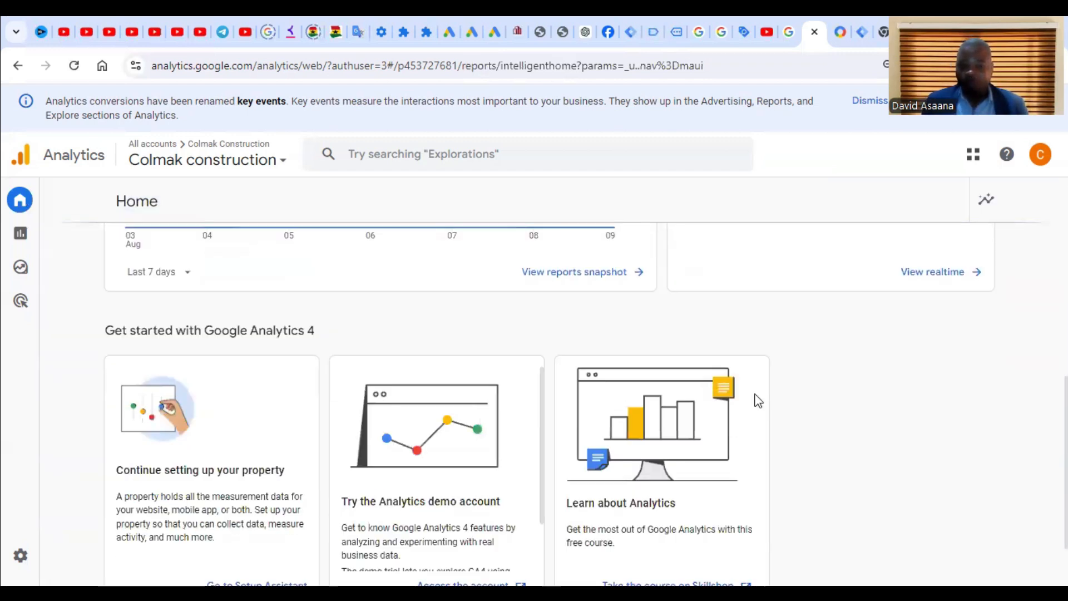
scroll(794, 437, up, 3)
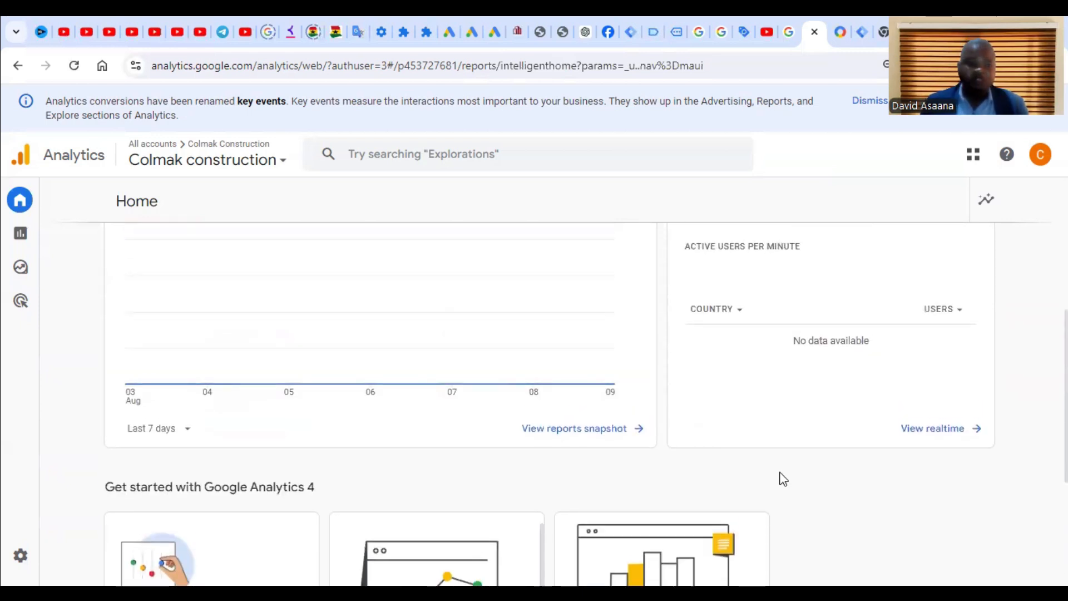
click(858, 25)
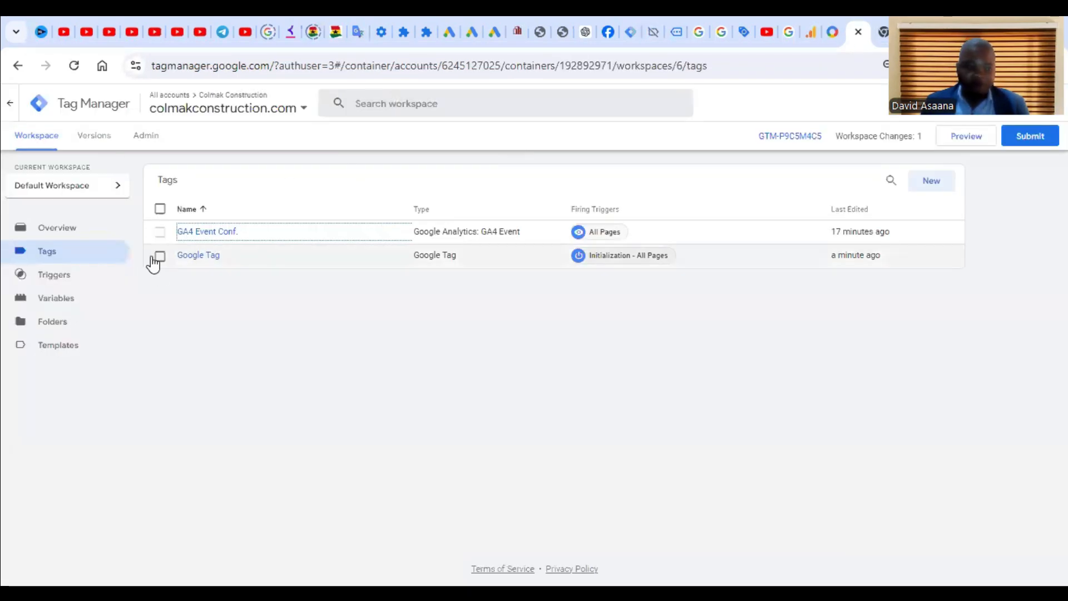
Step: Show the workspace Overview with Live Version 5 and the added Google Tag as one unpublished change
click(82, 233)
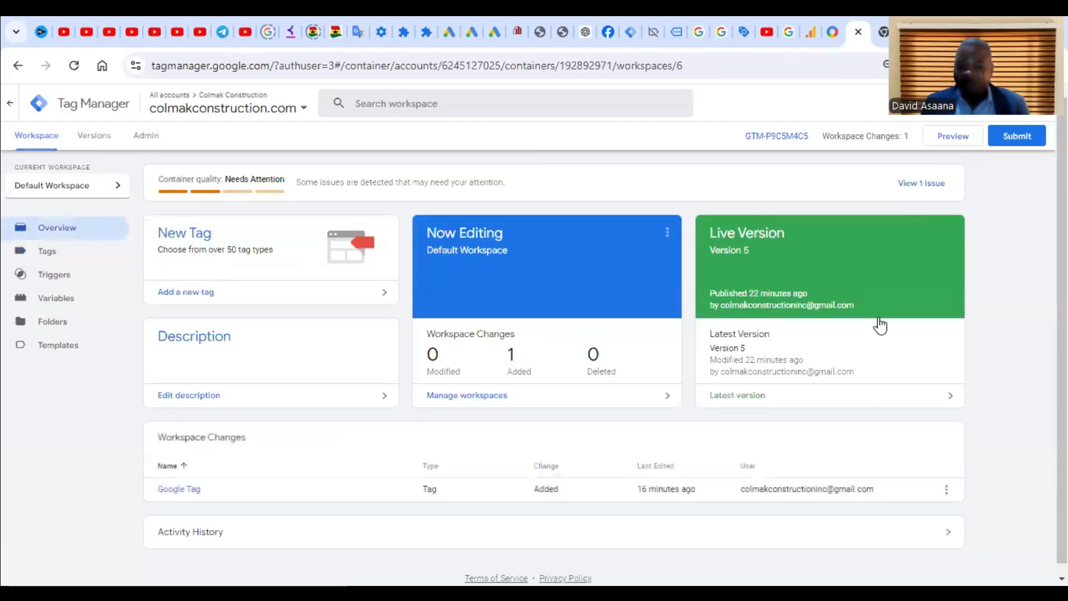
scroll(880, 326, down, 1)
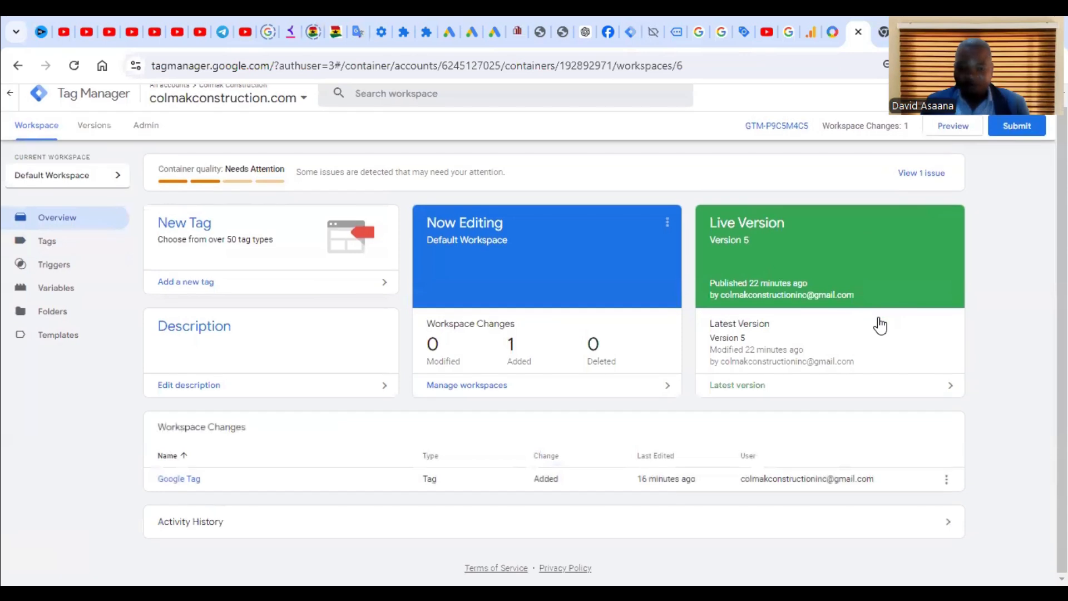